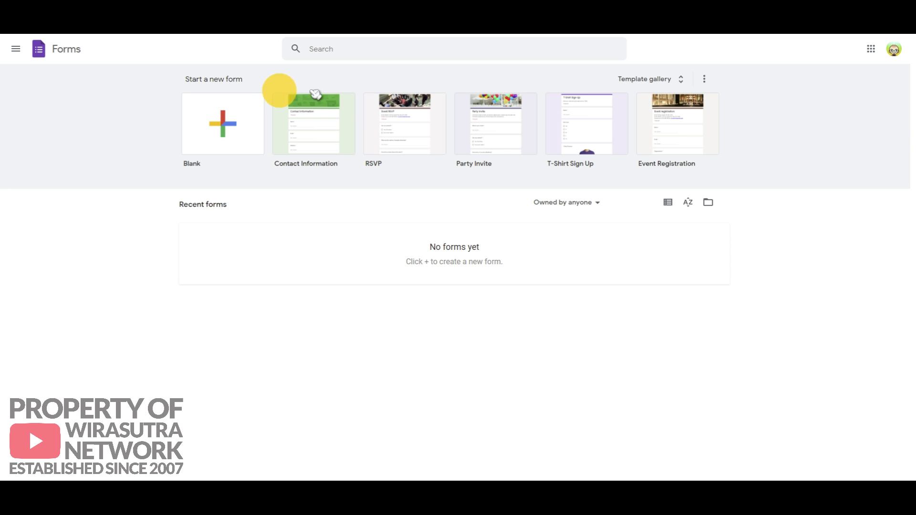
Step: Create a blank form titled 'TUTORIAL GOOGLE FORMS' and select its first question
{"action": "left_click", "coordinate": [226, 125]}
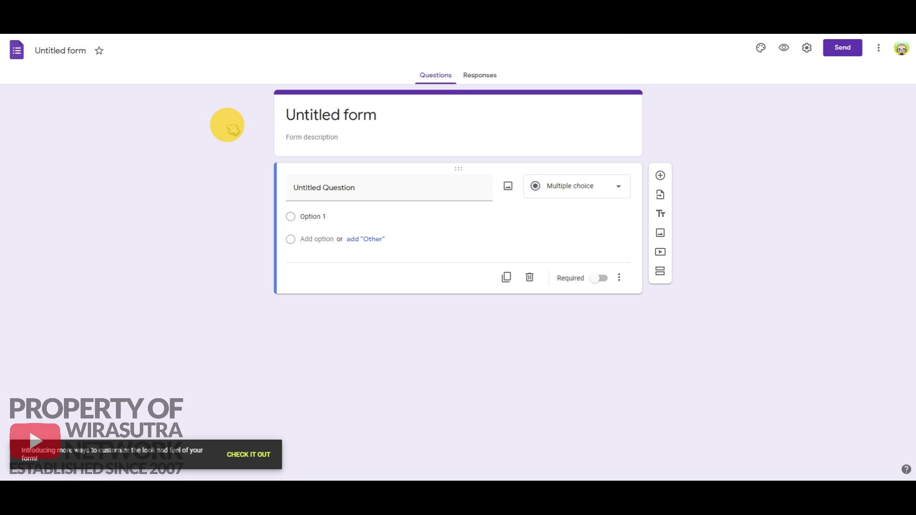
{"action": "left_click", "coordinate": [362, 116]}
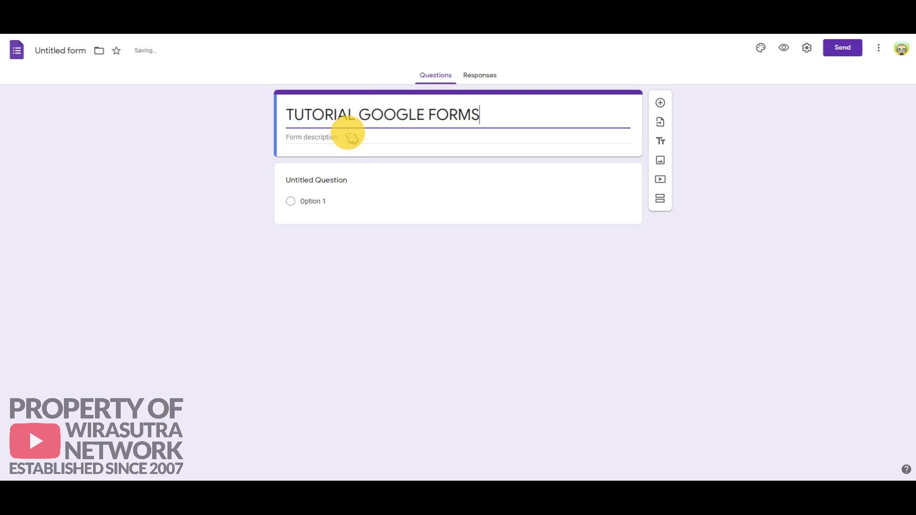
{"action": "left_click", "coordinate": [327, 180]}
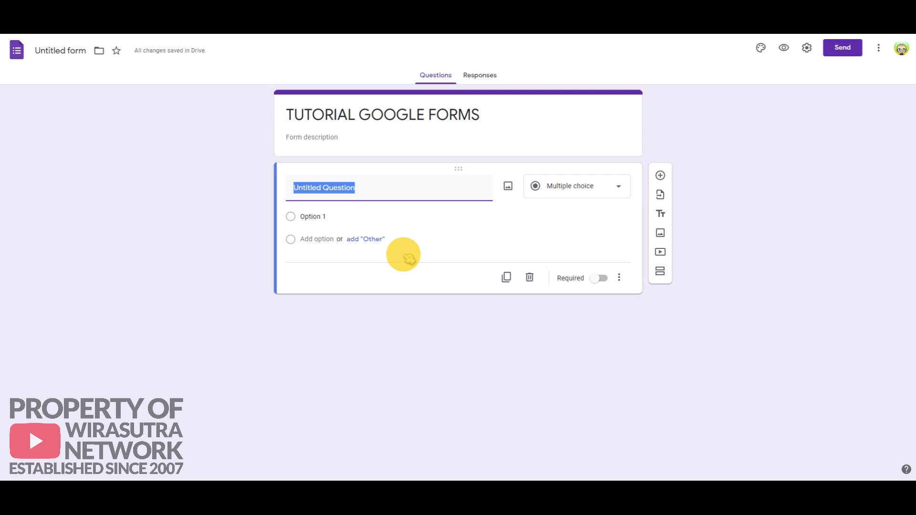
Step: Make the question a required 'NAMA PENUH' with description 'PASTIKAN HURUF BESAR', then preview
{"action": "type", "text": "NAMA "}
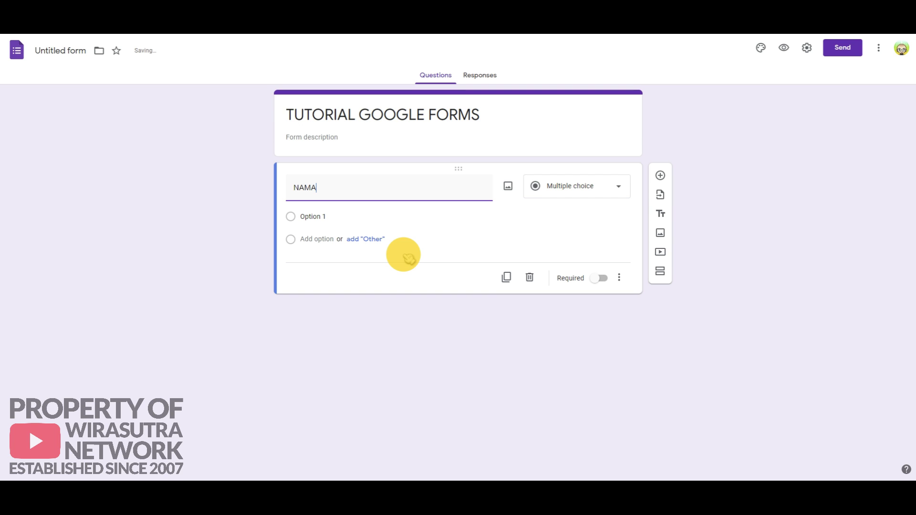
{"action": "type", "text": "PENUH"}
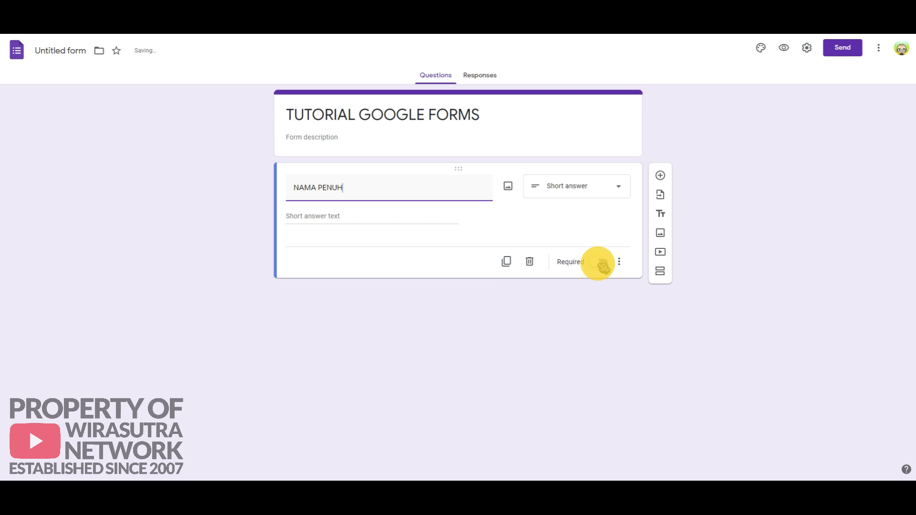
{"action": "left_click", "coordinate": [601, 264]}
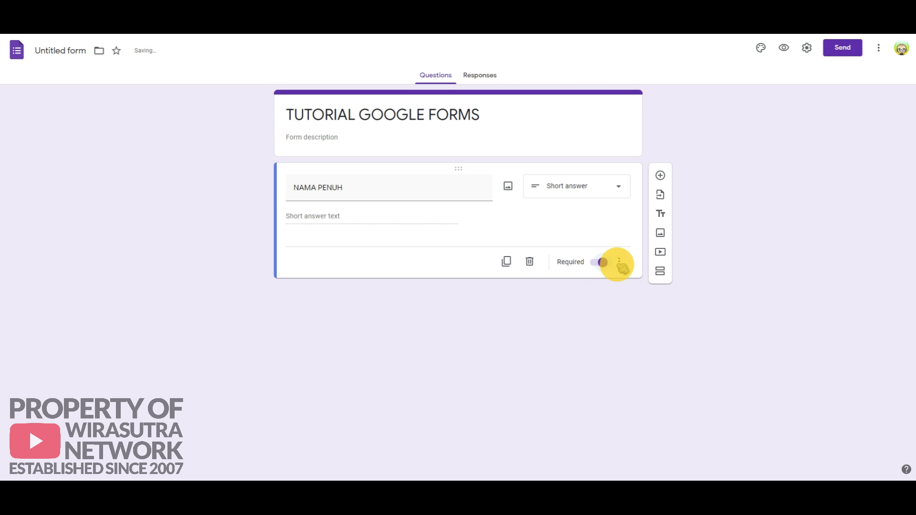
{"action": "left_click", "coordinate": [620, 263]}
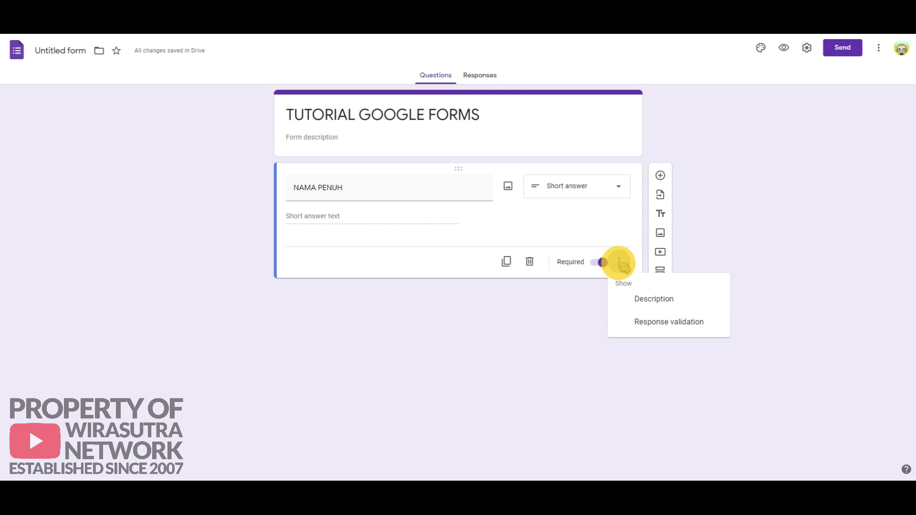
{"action": "left_click", "coordinate": [647, 299]}
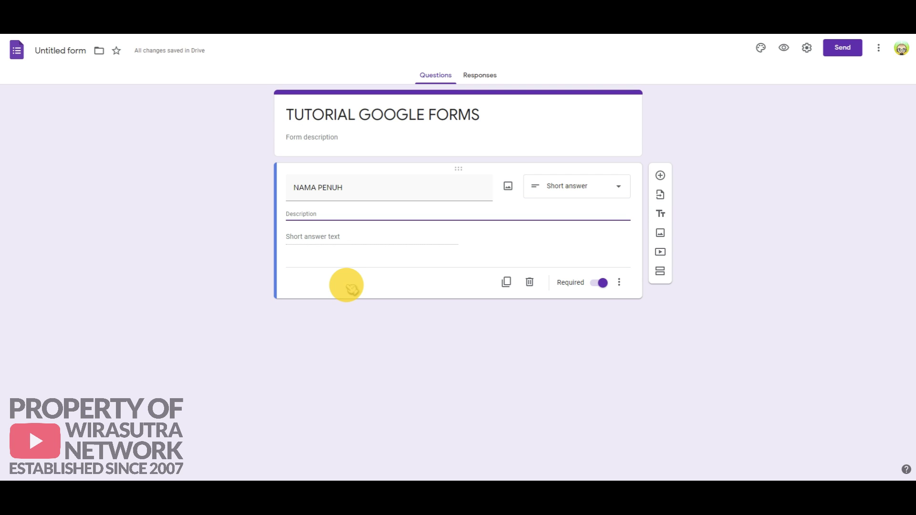
{"action": "type", "text": "PASTIKAN"}
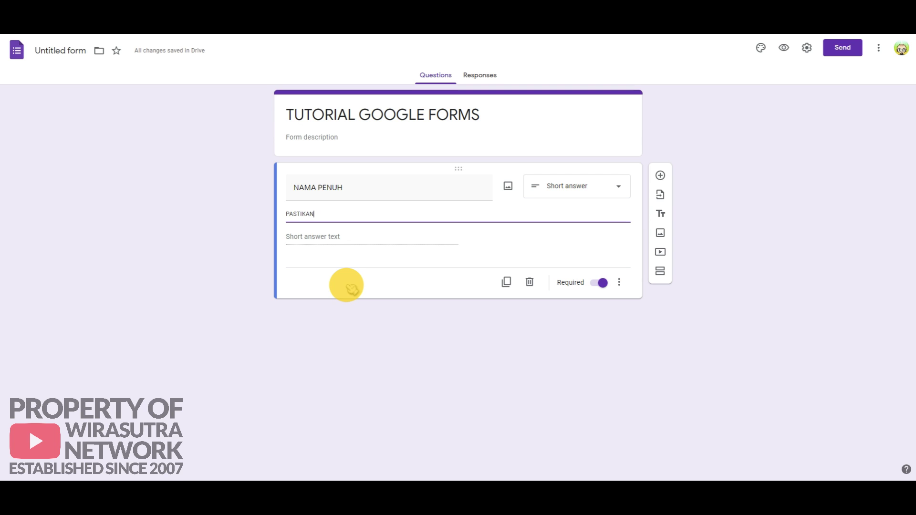
{"action": "type", "text": " HURUF BESAR"}
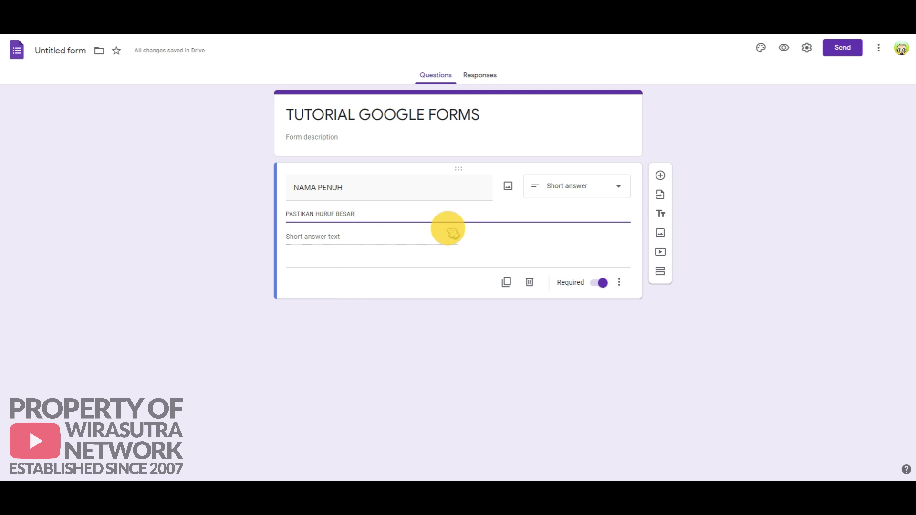
{"action": "left_click", "coordinate": [783, 47]}
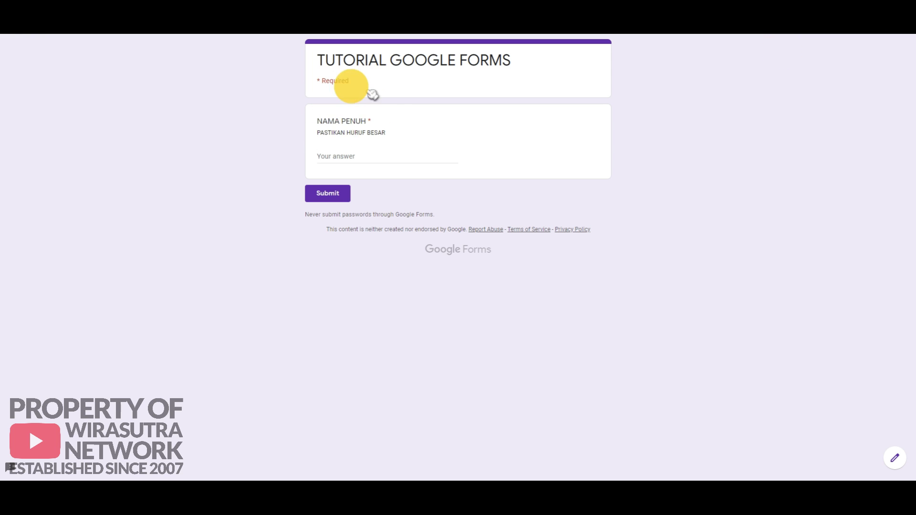
Step: Submit the test answer 'fdfjhdfhd' in the preview and return to the editor
{"action": "left_click", "coordinate": [339, 154]}
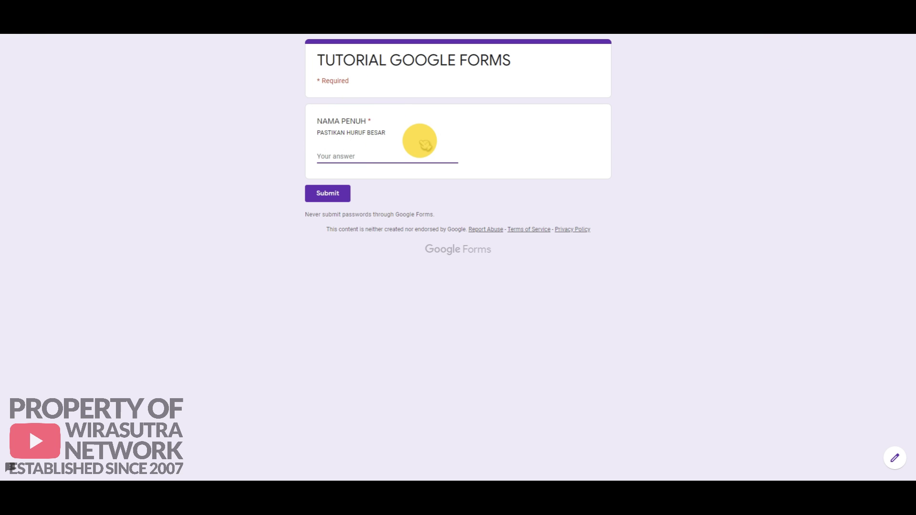
{"action": "type", "text": "fdfjhdfhd"}
{"action": "left_click", "coordinate": [329, 194]}
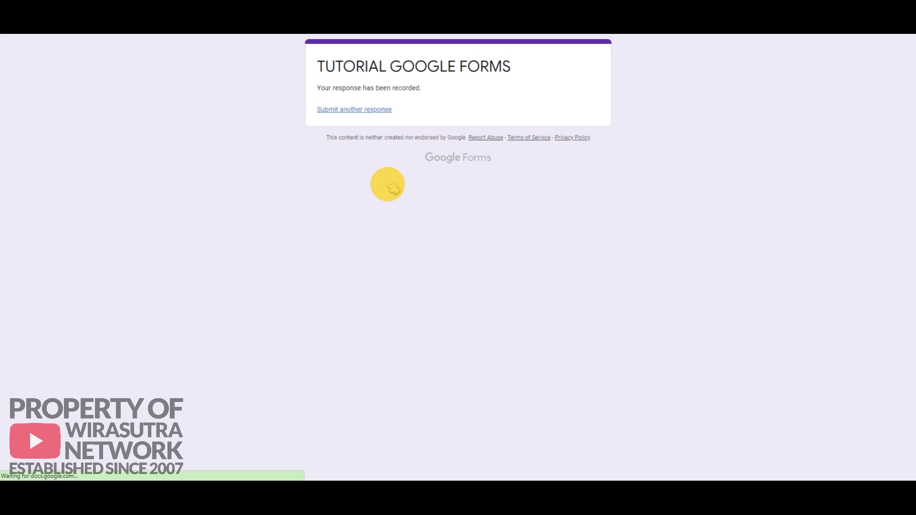
{"action": "left_click", "coordinate": [590, 5]}
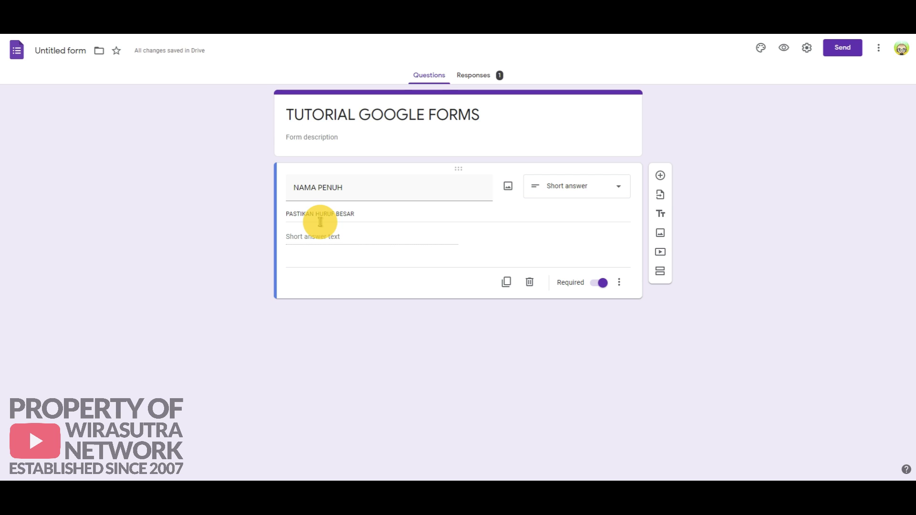
Step: Add regex validation 'Contains ^[A-Z\s]+$' with error text 'Pastikan huruf besar' to NAMA PENUH
{"action": "left_click", "coordinate": [619, 284]}
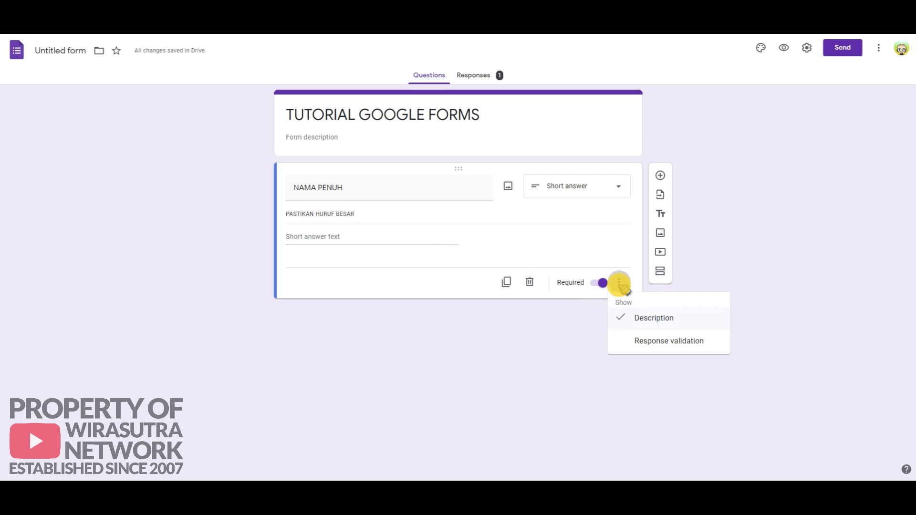
{"action": "left_click", "coordinate": [663, 343]}
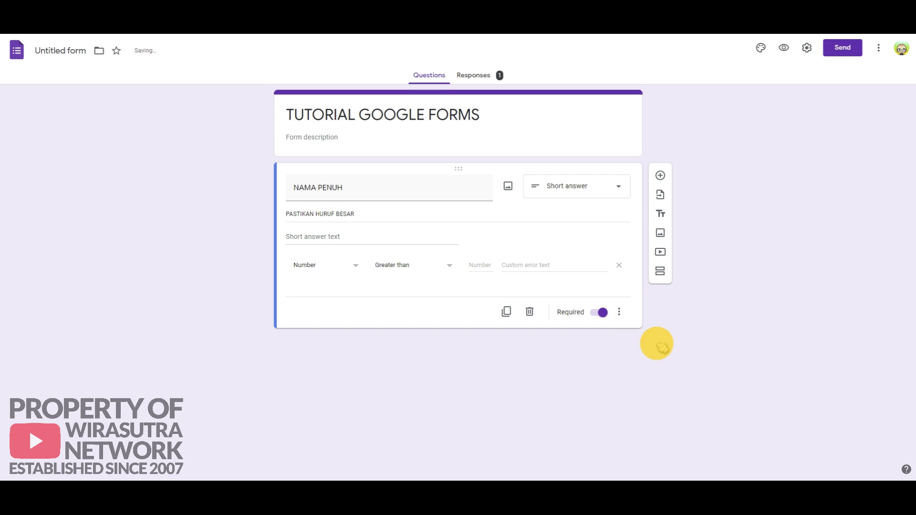
{"action": "left_click", "coordinate": [358, 269]}
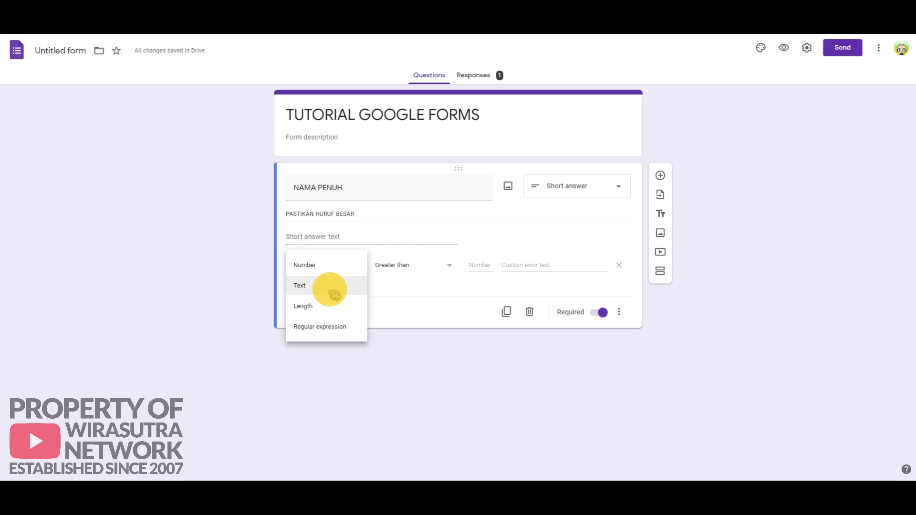
{"action": "left_click", "coordinate": [335, 331]}
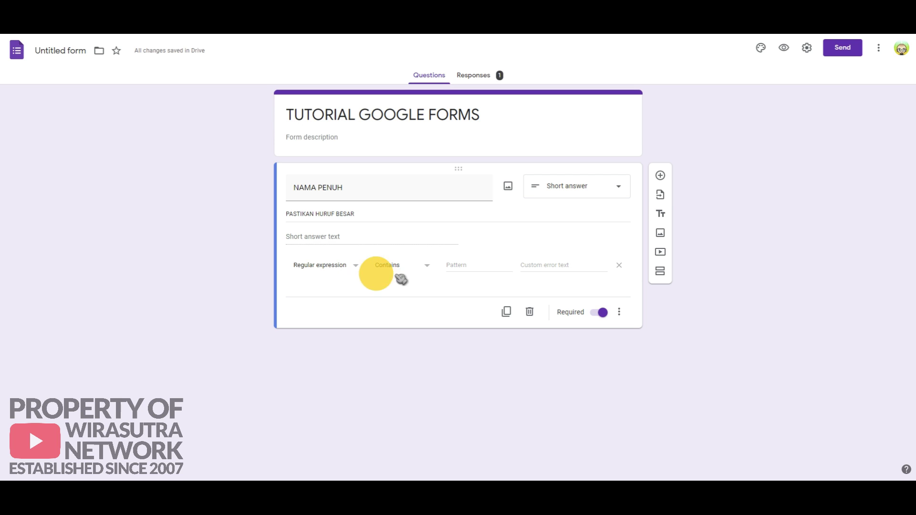
{"action": "left_click", "coordinate": [459, 265]}
{"action": "type", "text": "^[A-Z\\s]+$"}
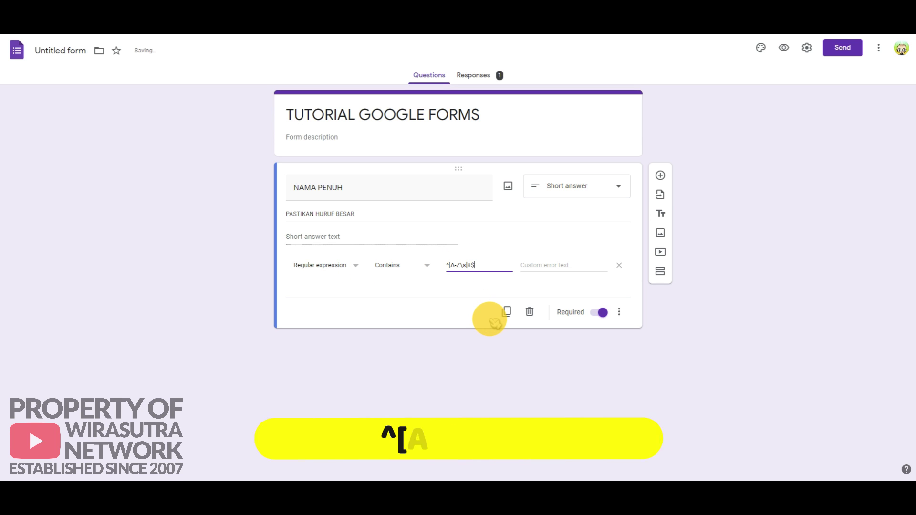
{"action": "left_click", "coordinate": [538, 265]}
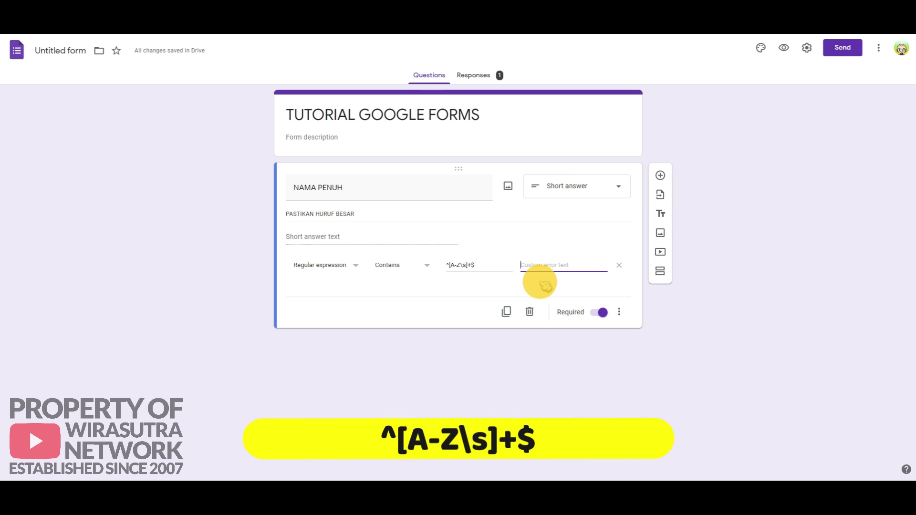
{"action": "type", "text": "Past"}
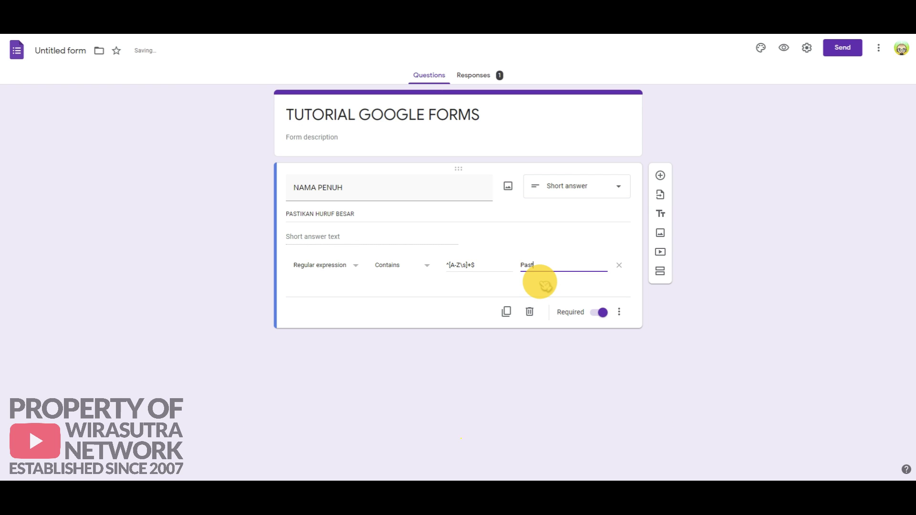
{"action": "type", "text": "ikan huruf besar"}
{"action": "left_click", "coordinate": [496, 272]}
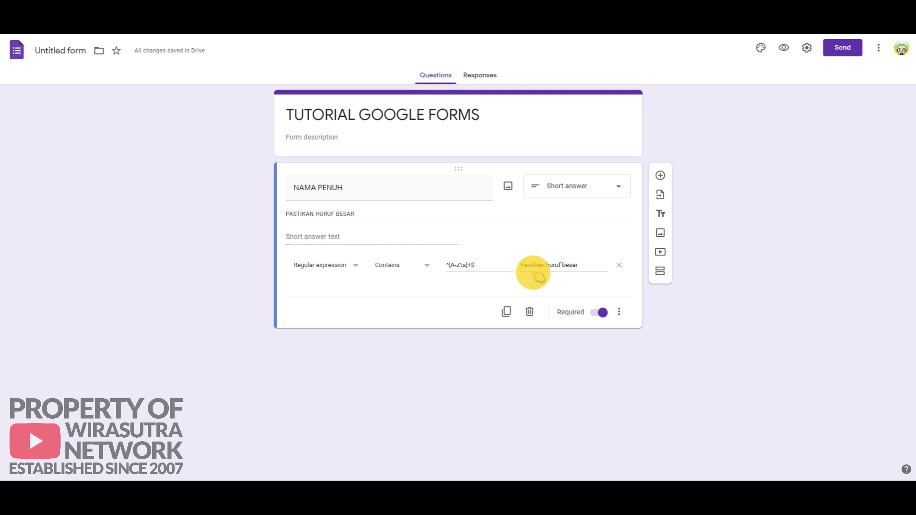
Step: Preview the form and submit the mixed-case name 'Ahmad' to trigger the validation error
{"action": "left_click", "coordinate": [784, 50]}
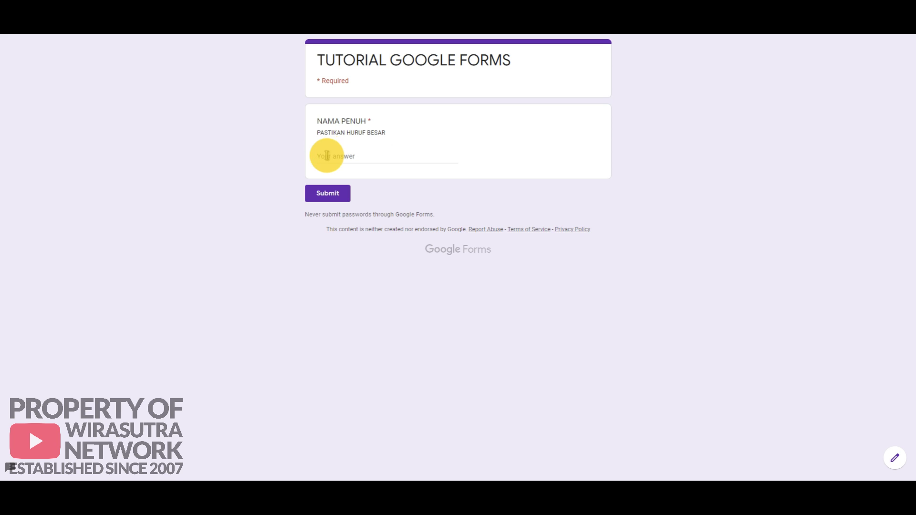
{"action": "left_click", "coordinate": [333, 155]}
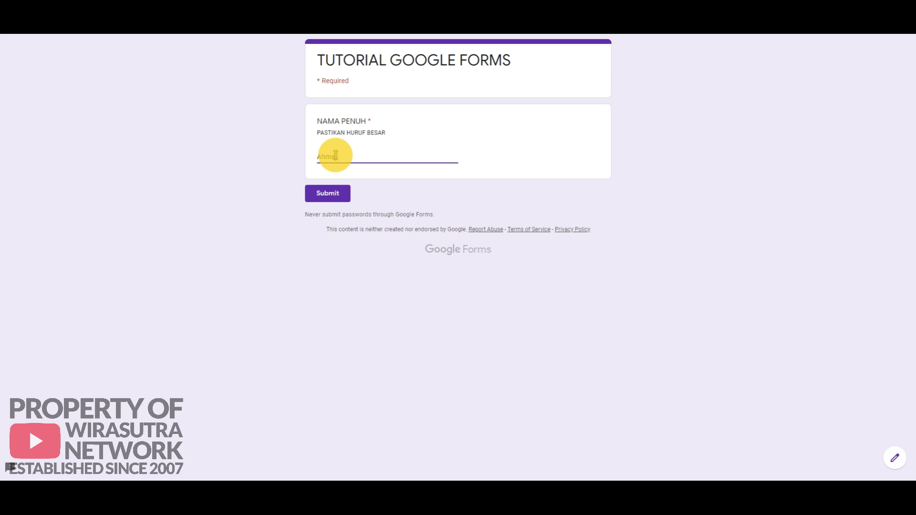
{"action": "type", "text": "Ahmad"}
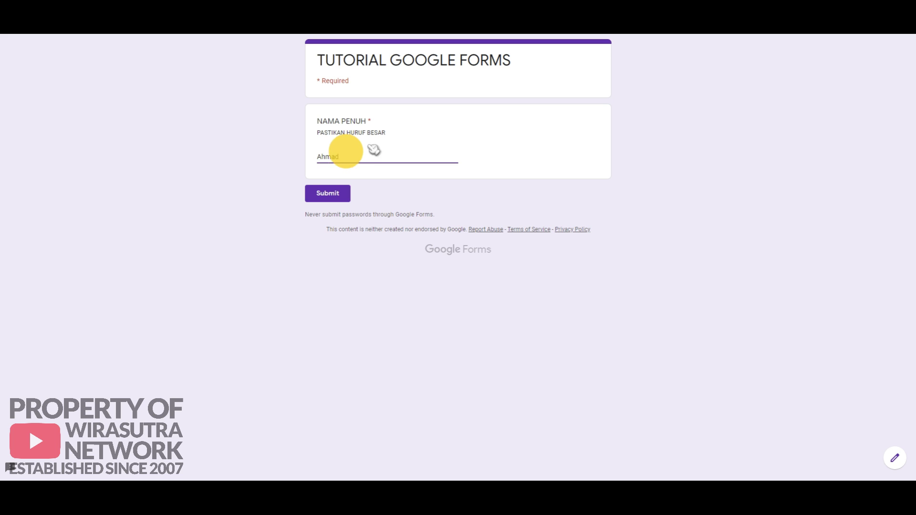
{"action": "left_click", "coordinate": [334, 195]}
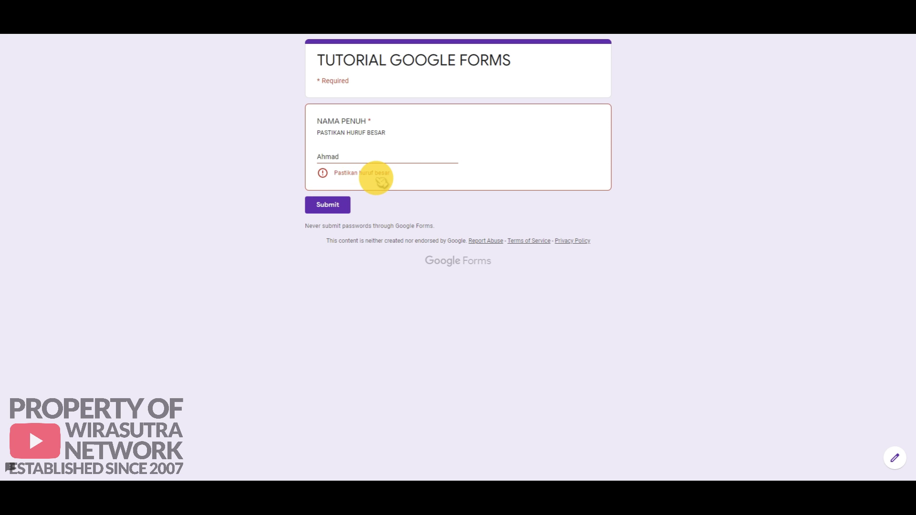
Step: Retry with lowercase 'ah', then with capital 'A', to confirm only capitals pass
{"action": "double_click", "coordinate": [319, 158]}
{"action": "type", "text": "ah"}
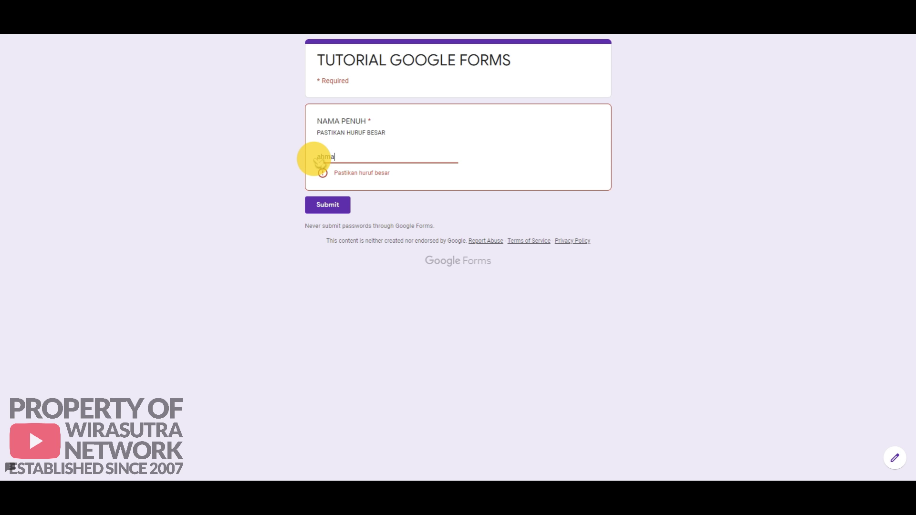
{"action": "left_click", "coordinate": [339, 206]}
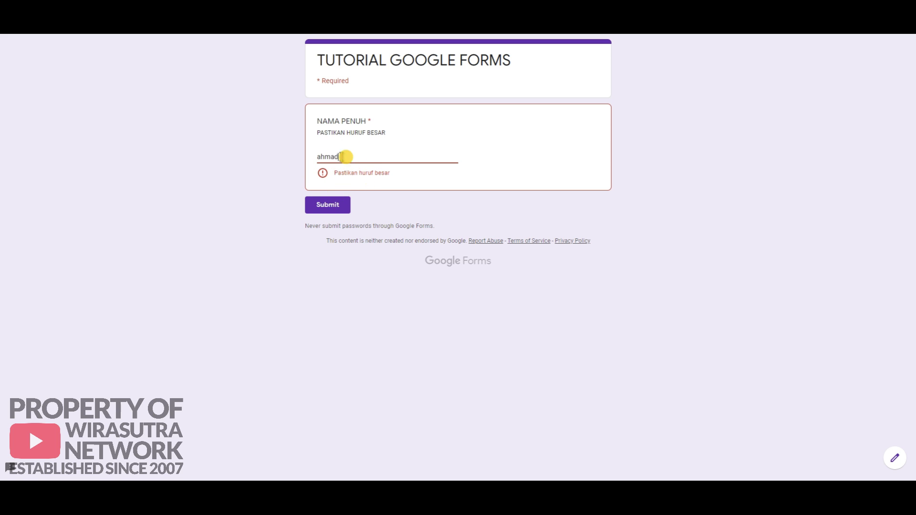
{"action": "left_click_drag", "start_coordinate": [343, 156], "coordinate": [308, 157]}
{"action": "type", "text": "AHMAD"}
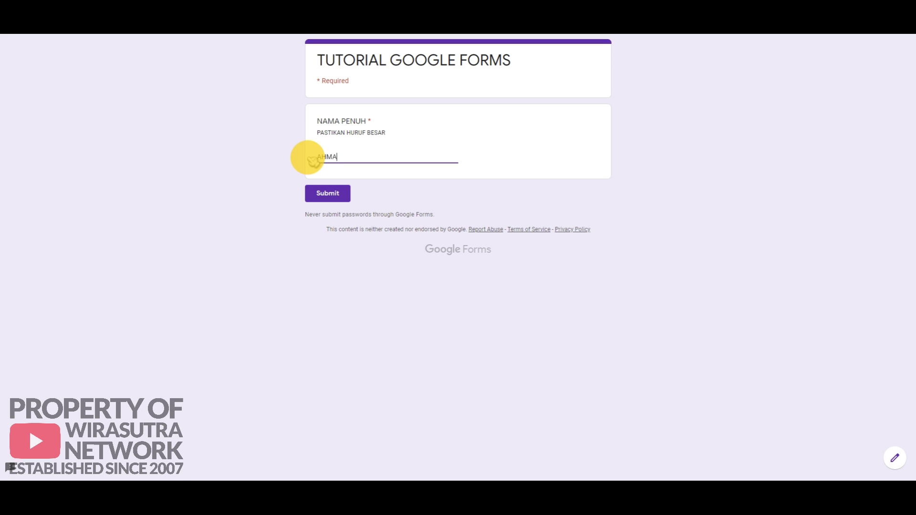
{"action": "left_click", "coordinate": [334, 194]}
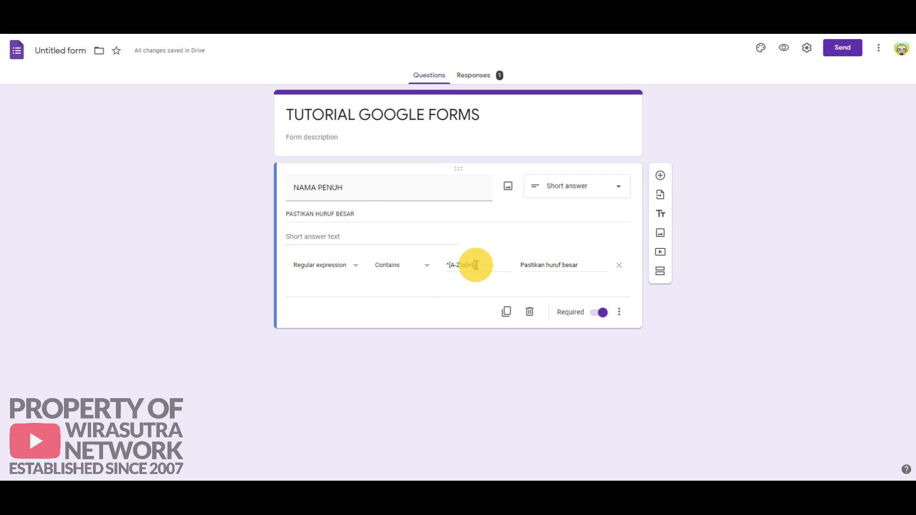
Step: Change the NAMA PENUH pattern to ^[^a-z]*$ and add a new question below it
{"action": "left_click_drag", "start_coordinate": [475, 265], "coordinate": [444, 265]}
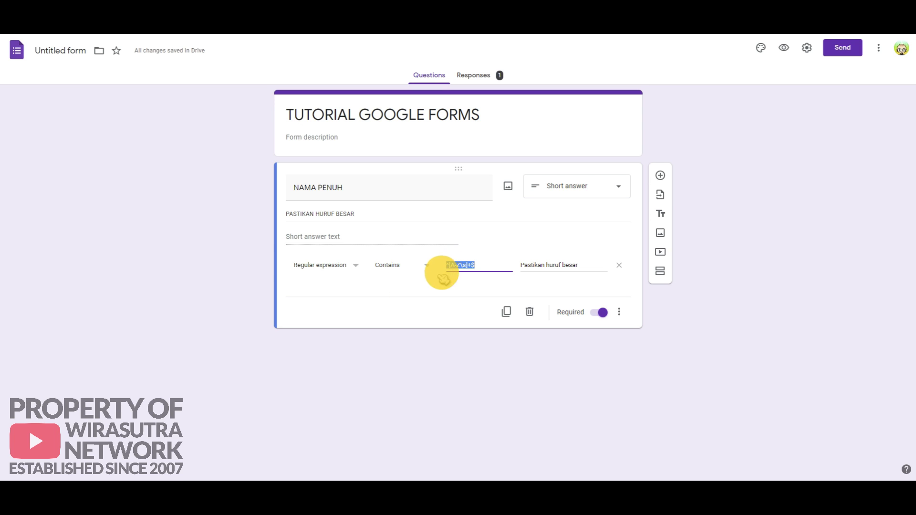
{"action": "type", "text": "^[^a-z]*$"}
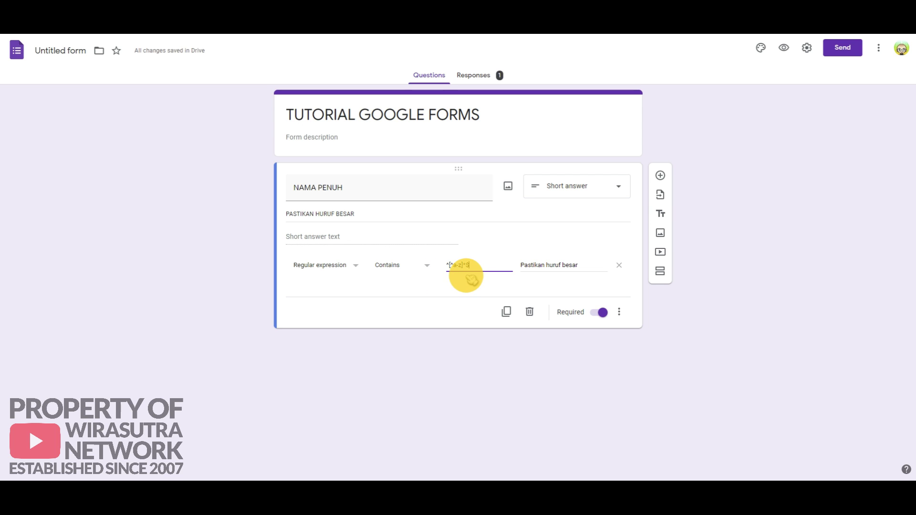
{"action": "left_click", "coordinate": [661, 175]}
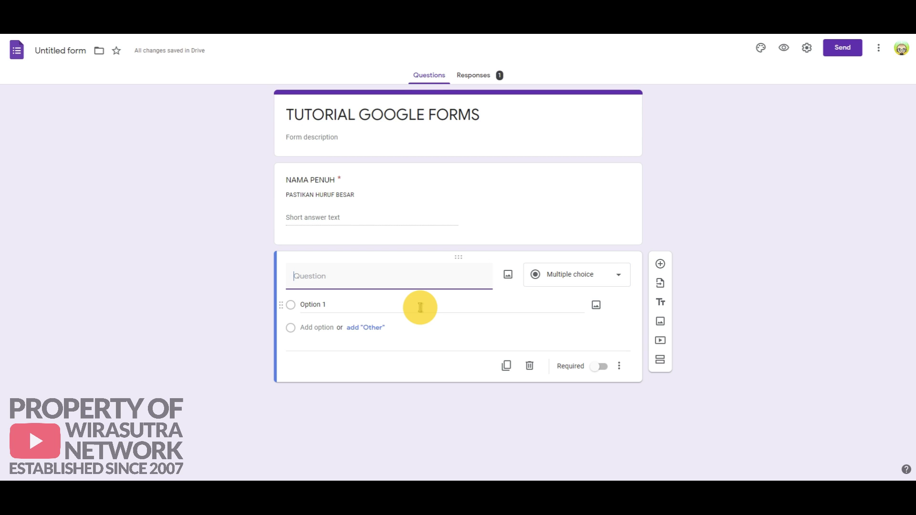
Step: Title the question 'NOMBOR KAD PENGENALAN', make it required, add description 'PASTIKAN DISEPERTI CONTOH BERIKUT : 1111'
{"action": "type", "text": "NO"}
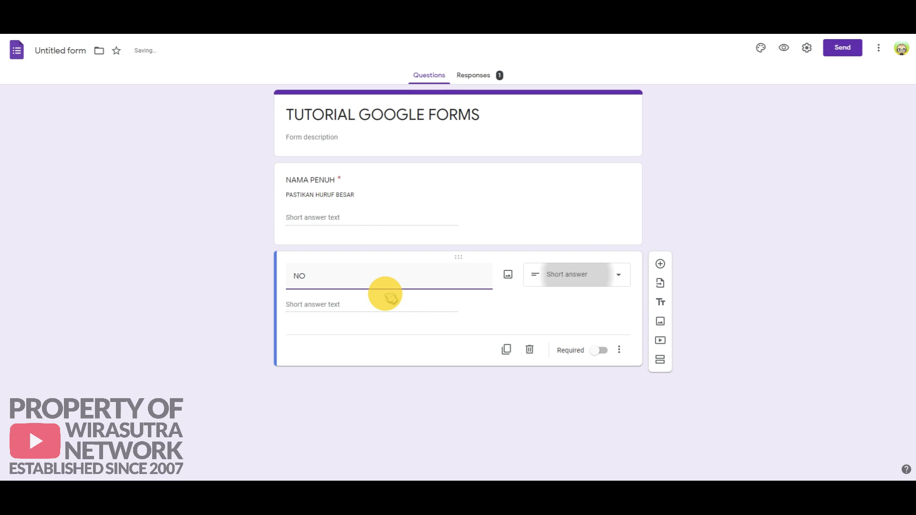
{"action": "type", "text": "MBOR KAD PENGENALAN"}
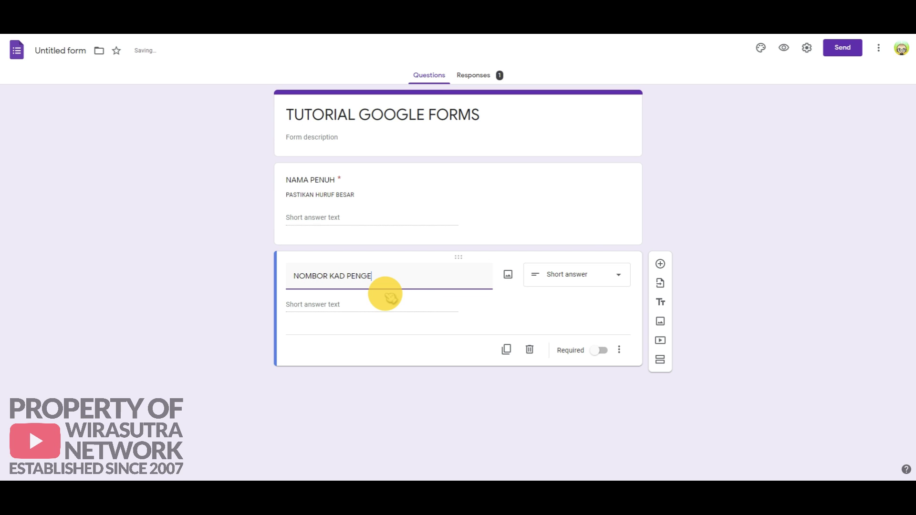
{"action": "left_click", "coordinate": [603, 355]}
{"action": "left_click", "coordinate": [619, 351]}
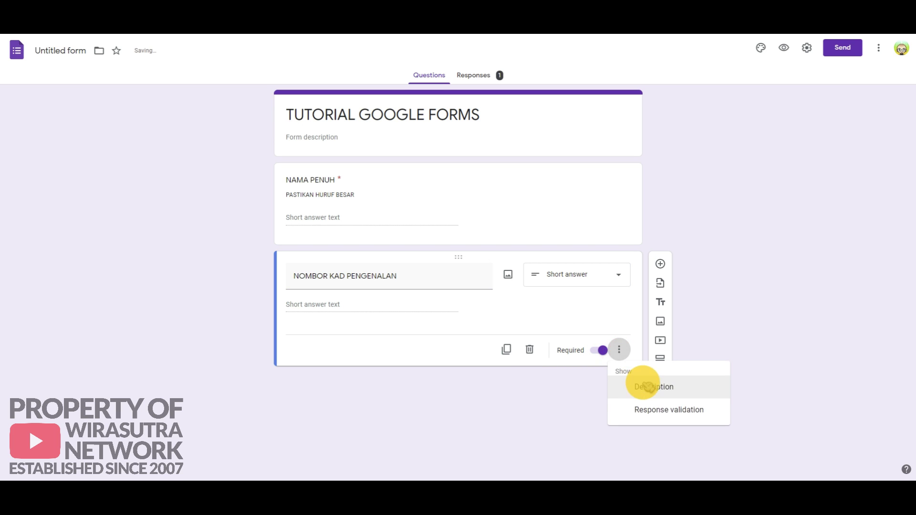
{"action": "left_click", "coordinate": [648, 385]}
{"action": "type", "text": "PASTIKA"}
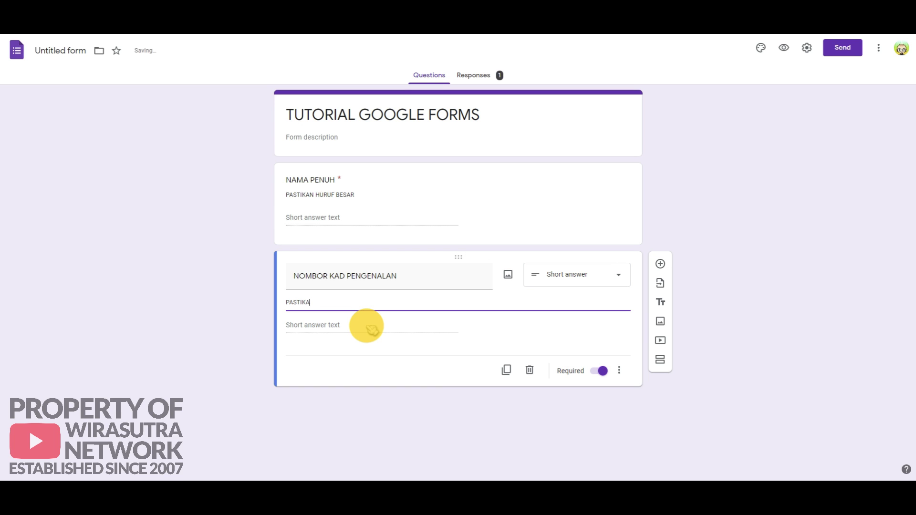
{"action": "type", "text": "N D"}
{"action": "type", "text": "I"}
{"action": "type", "text": "SEPERTI "}
{"action": "type", "text": "CONTOH BERI"}
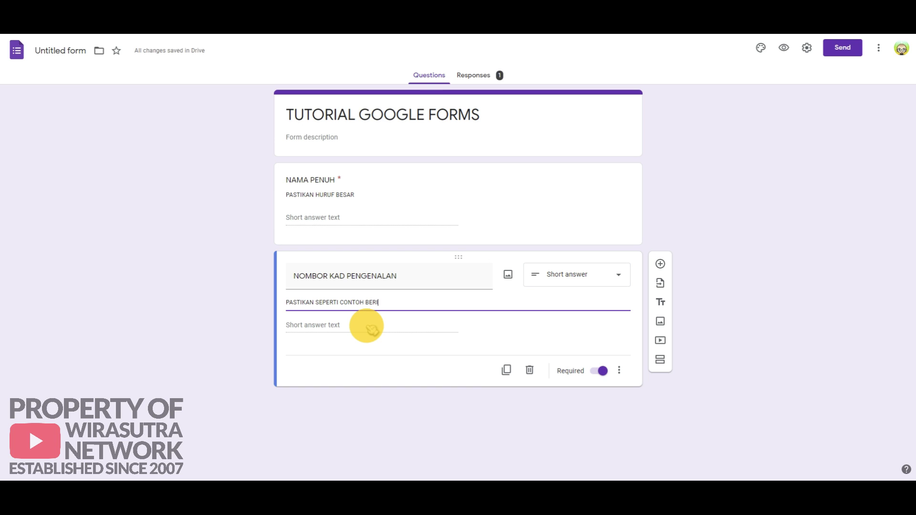
{"action": "type", "text": "KUT : 111111-11-1111"}
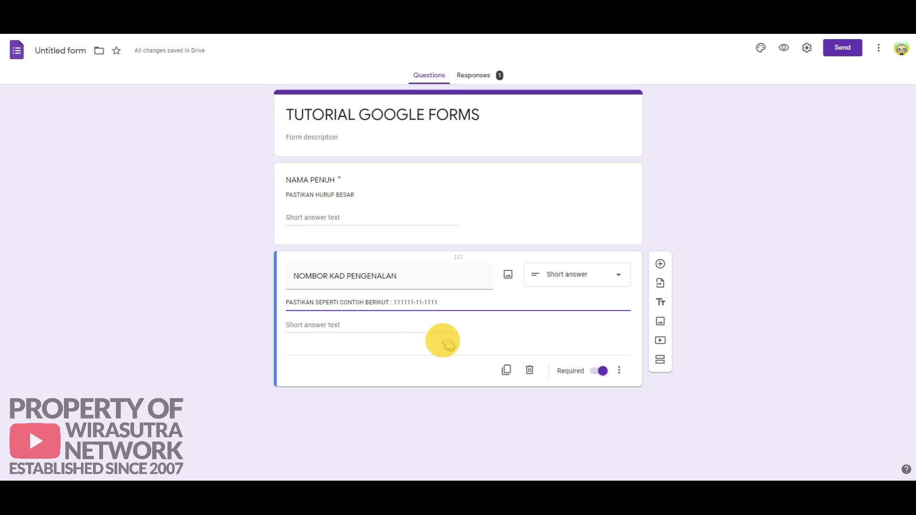
Step: Validate the ID with regex ^[0-9]{6,6}\-[0-9]{2,2}\-[0-9]{4,4}$ and error 'Pastikan ada sengkang (-)'
{"action": "left_click", "coordinate": [619, 372]}
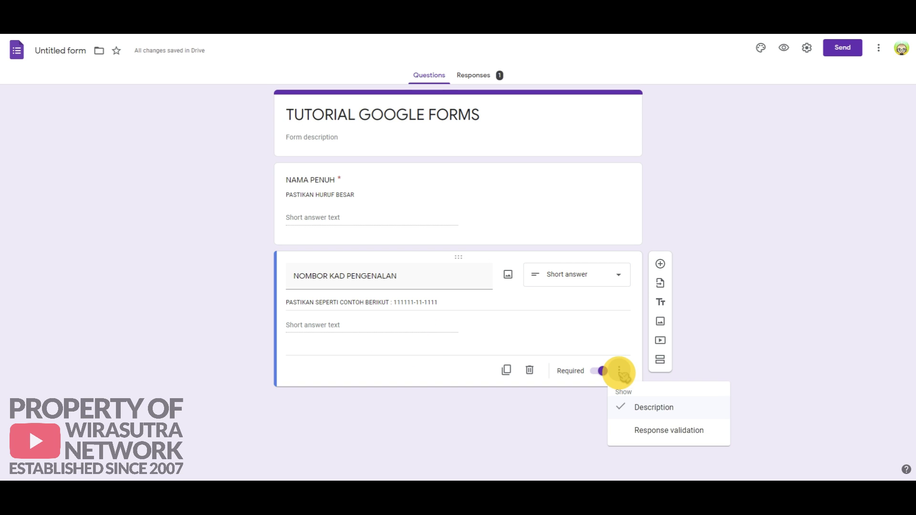
{"action": "left_click", "coordinate": [654, 430]}
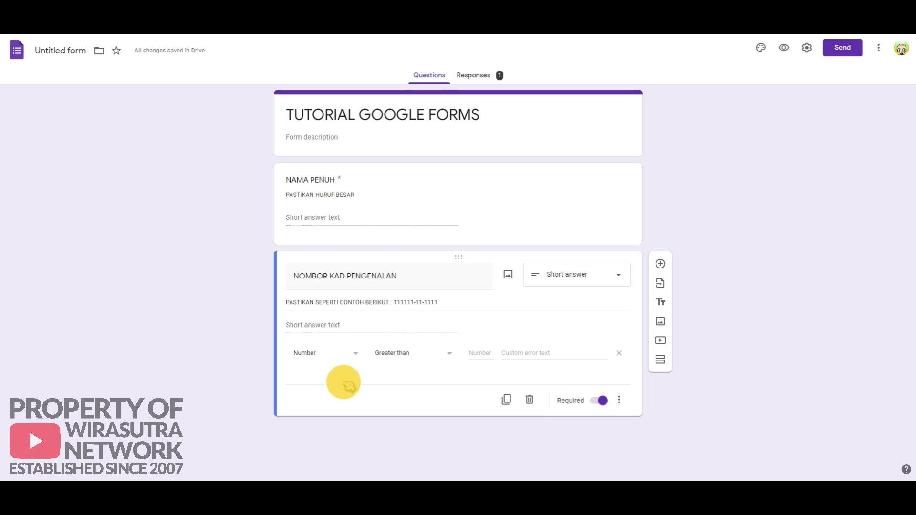
{"action": "left_click", "coordinate": [355, 353]}
{"action": "left_click", "coordinate": [333, 414]}
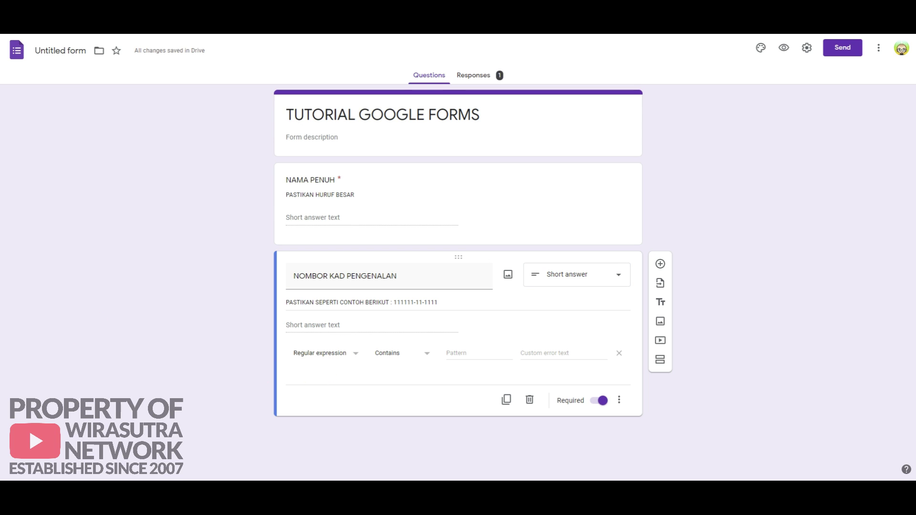
{"action": "left_click", "coordinate": [454, 353]}
{"action": "key", "text": "ctrl+v"}
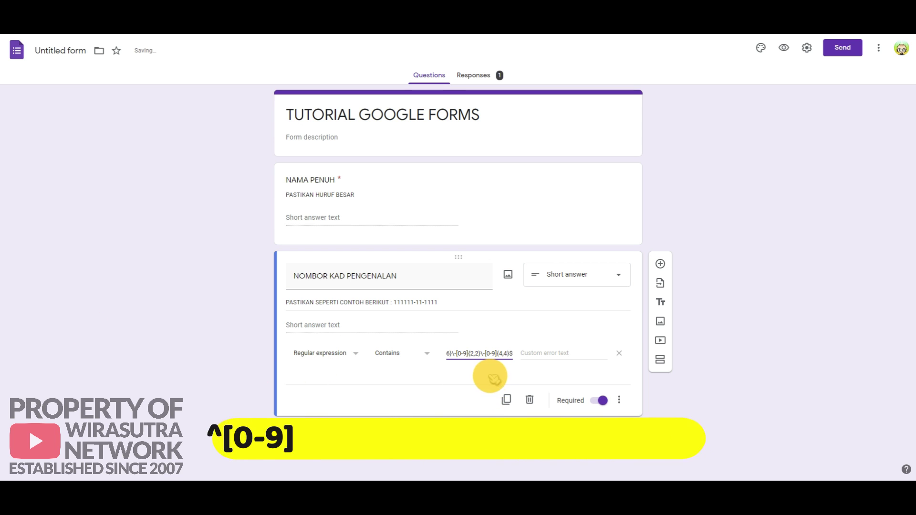
{"action": "left_click_drag", "start_coordinate": [455, 354], "coordinate": [520, 356]}
{"action": "left_click", "coordinate": [460, 354]}
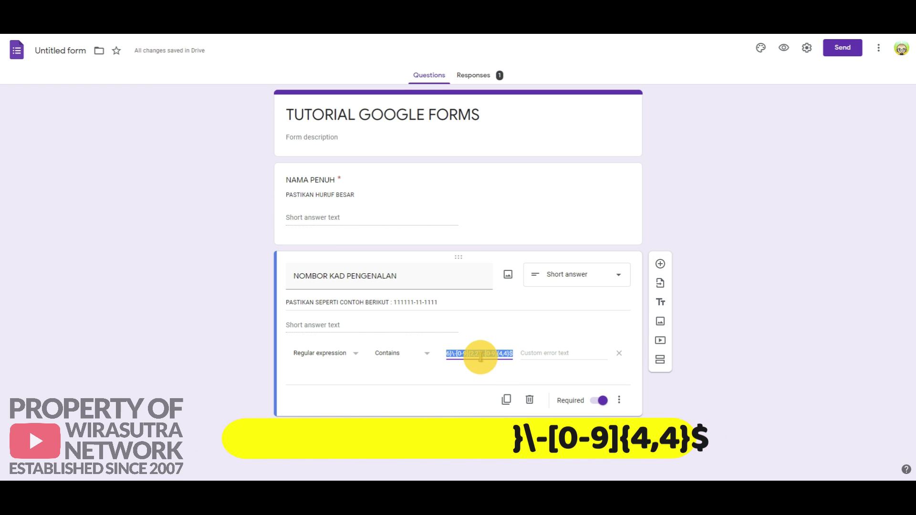
{"action": "left_click", "coordinate": [545, 353]}
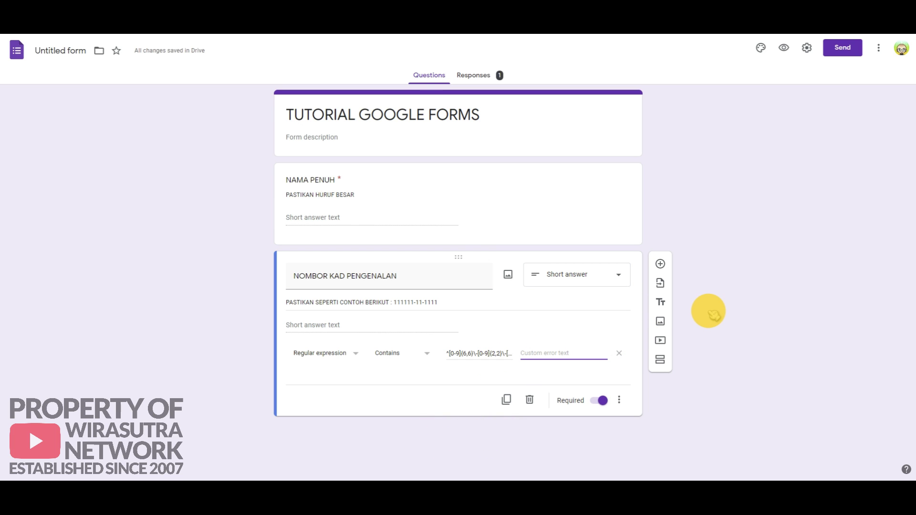
{"action": "type", "text": "Pastikan ad"}
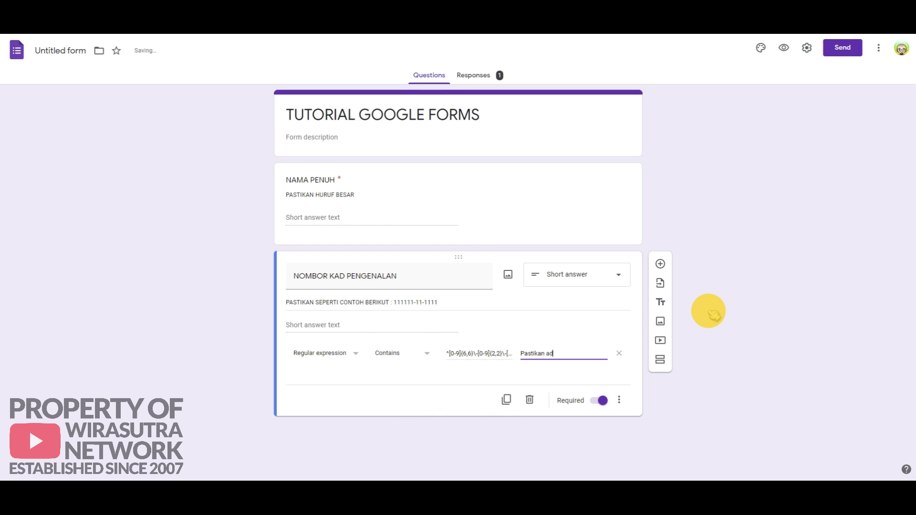
{"action": "type", "text": "a sengkang (-"}
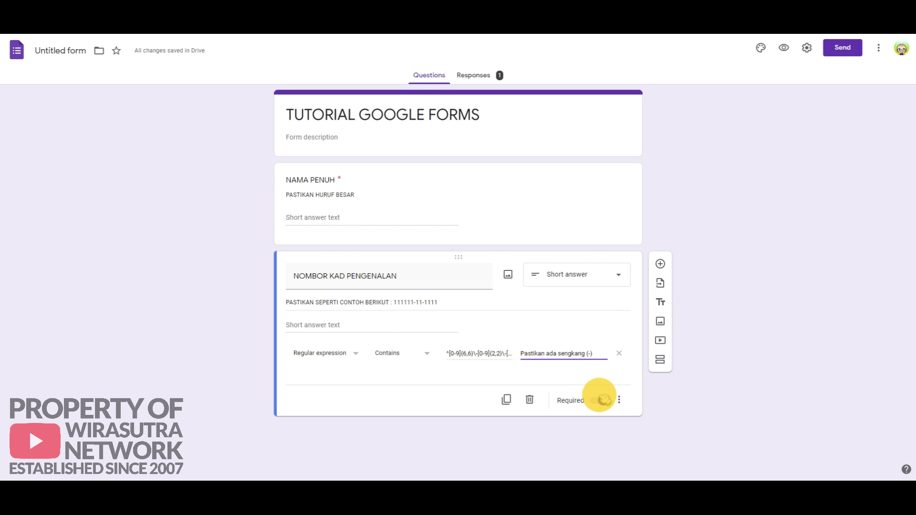
{"action": "left_click", "coordinate": [602, 400]}
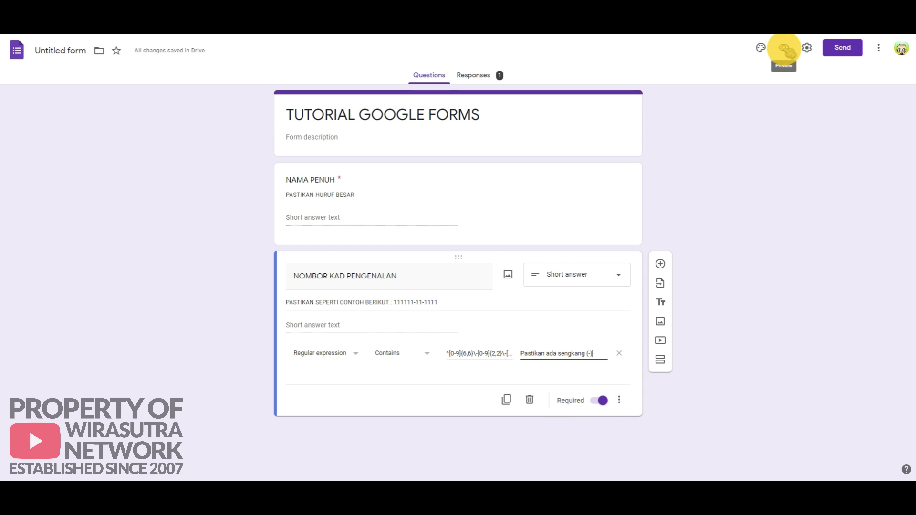
{"action": "left_click", "coordinate": [785, 48]}
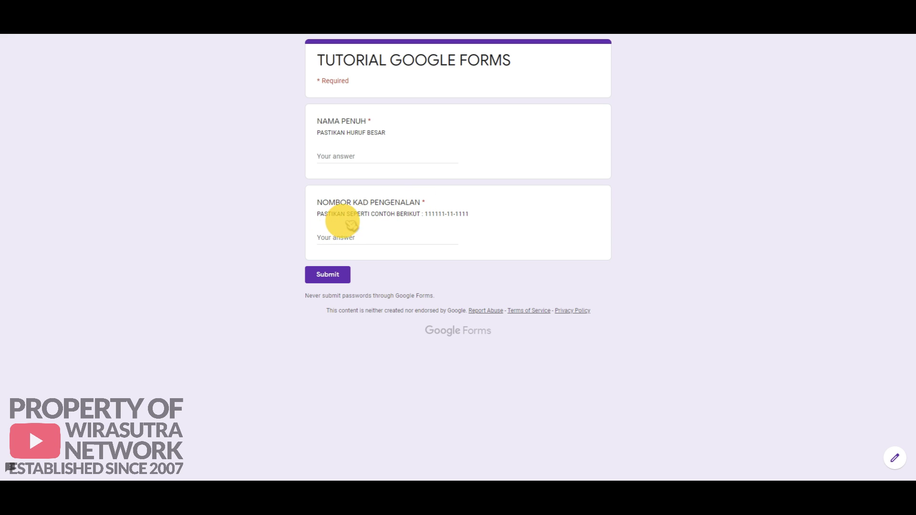
{"action": "left_click", "coordinate": [344, 237]}
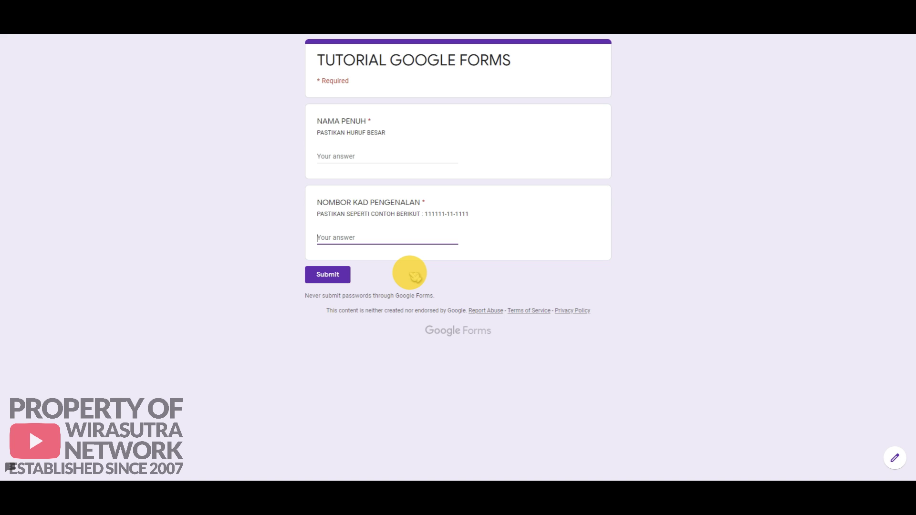
{"action": "type", "text": "111111111111"}
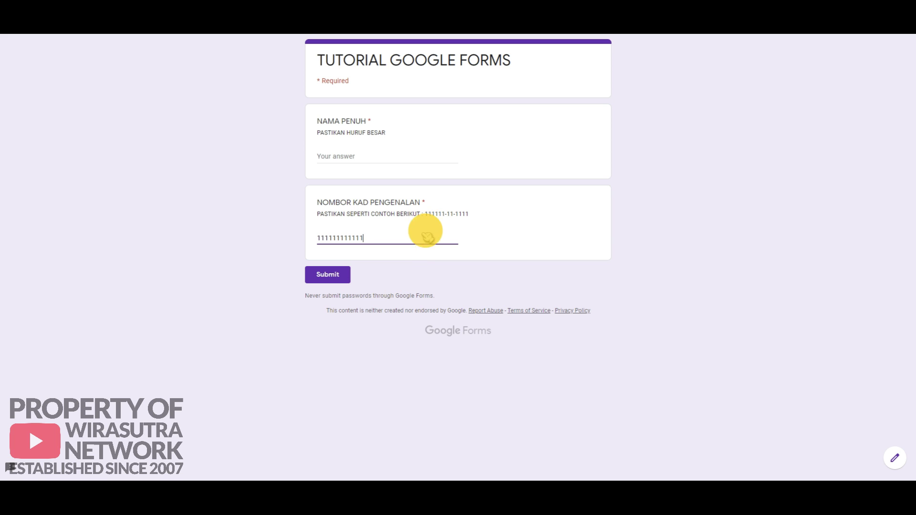
{"action": "left_click", "coordinate": [336, 279]}
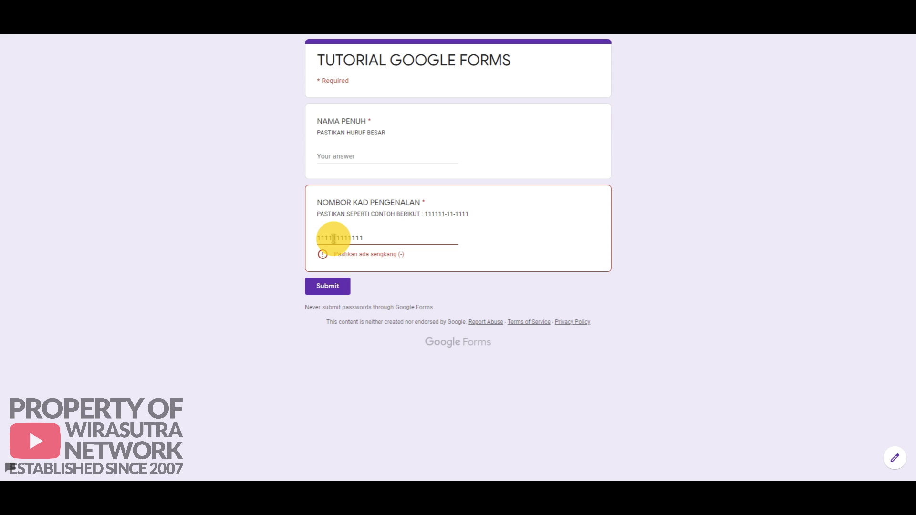
{"action": "left_click", "coordinate": [334, 239]}
{"action": "type", "text": "-"}
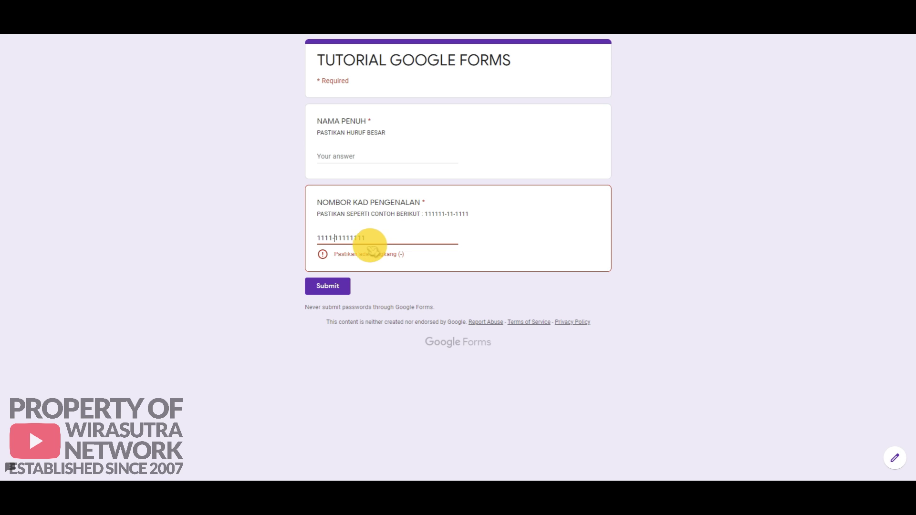
{"action": "left_click", "coordinate": [341, 238]}
{"action": "type", "text": "-"}
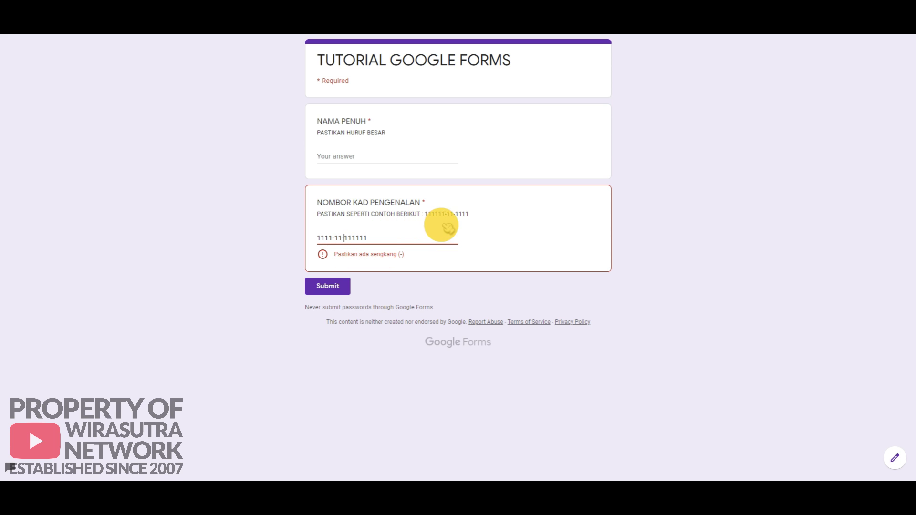
{"action": "left_click", "coordinate": [330, 287]}
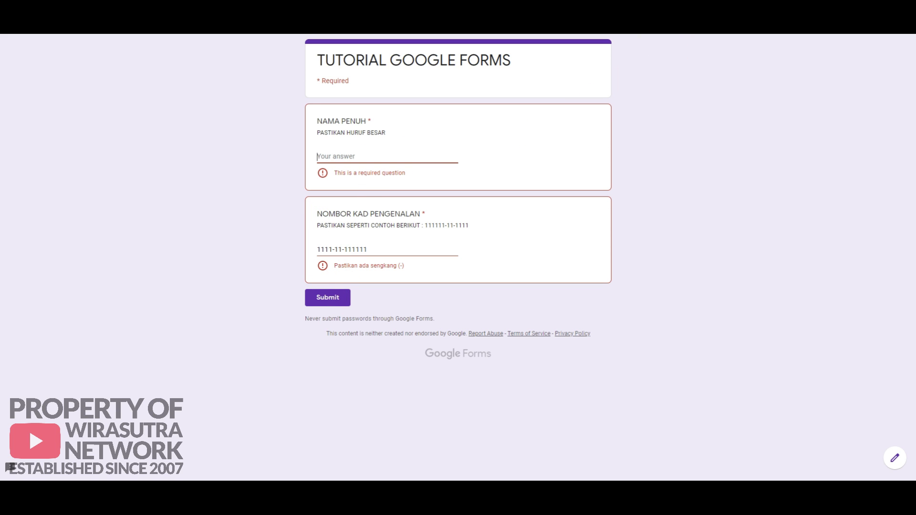
{"action": "key", "text": "ctrl+w"}
{"action": "left_click", "coordinate": [503, 62]}
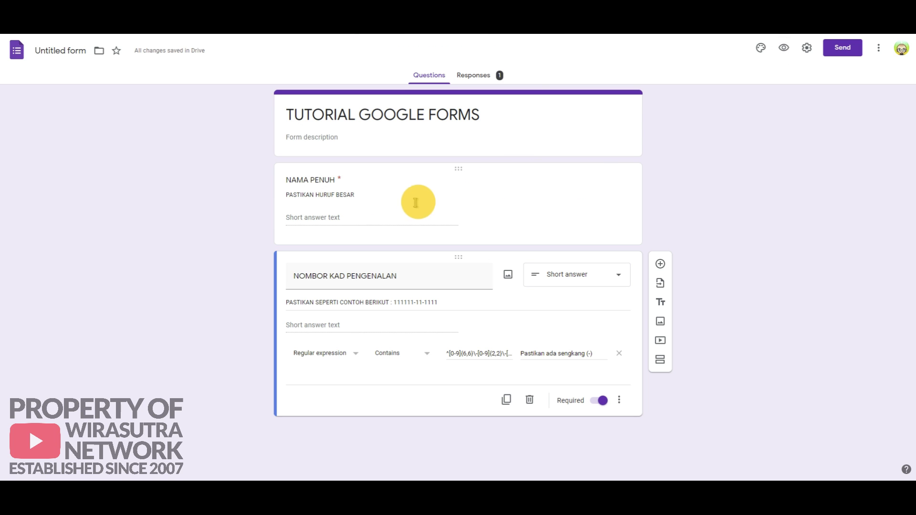
Step: Delete the NAMA PENUH question and preview the form with only the ID question
{"action": "left_click", "coordinate": [506, 203]}
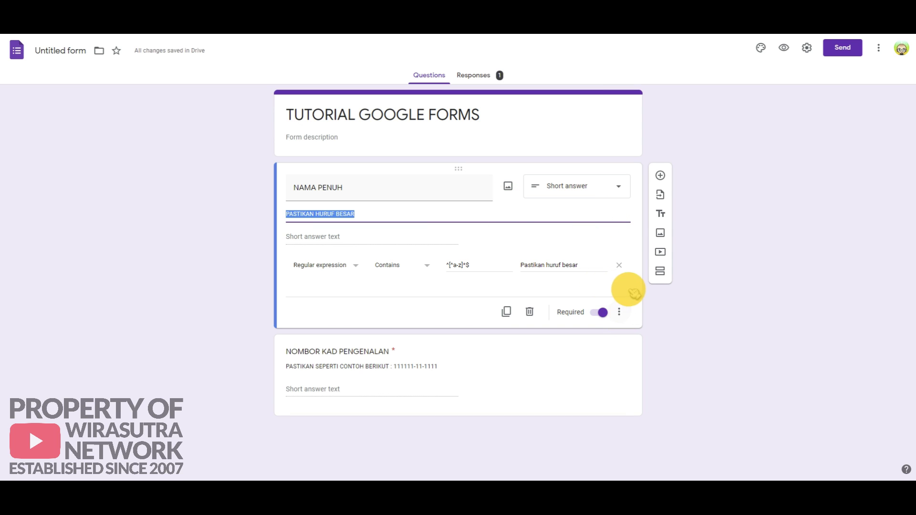
{"action": "left_click", "coordinate": [529, 312]}
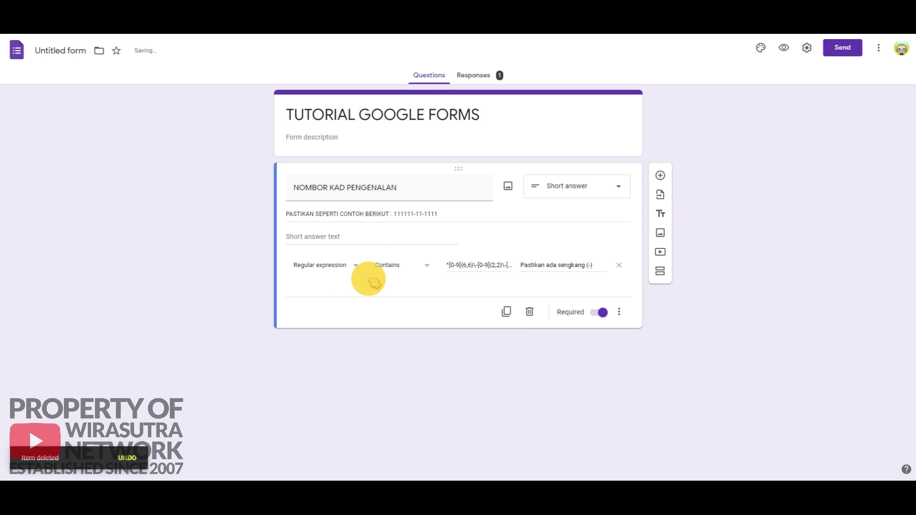
{"action": "left_click", "coordinate": [783, 49]}
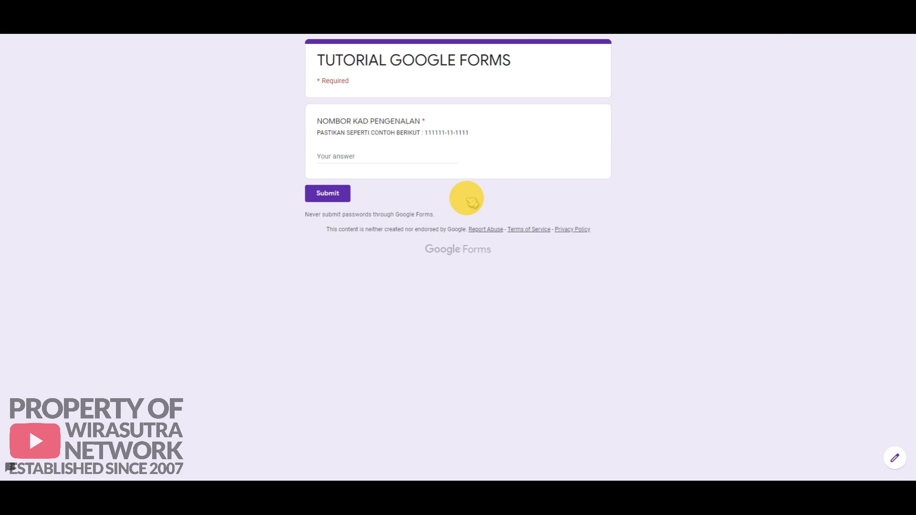
Step: Submit a hyphenated sample ID beginning 111111 in the preview, then return to the editor
{"action": "left_click", "coordinate": [333, 157]}
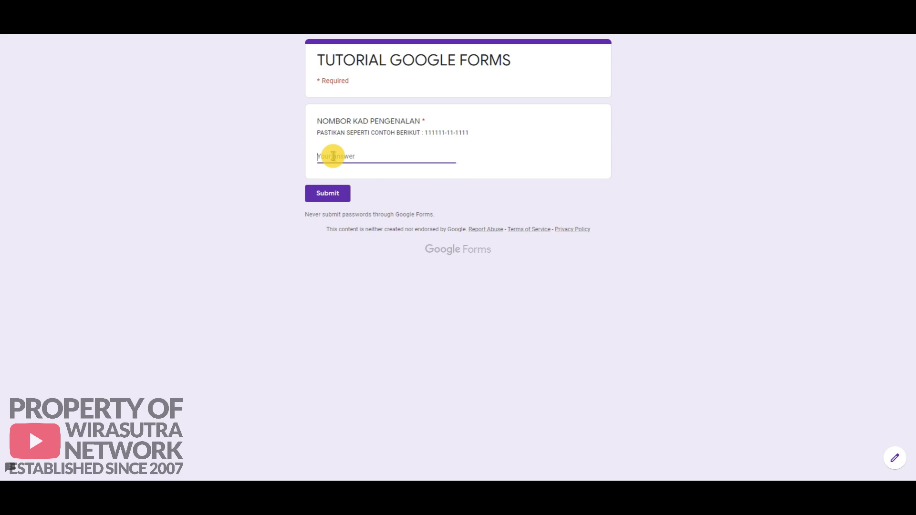
{"action": "type", "text": "111111-11-11"}
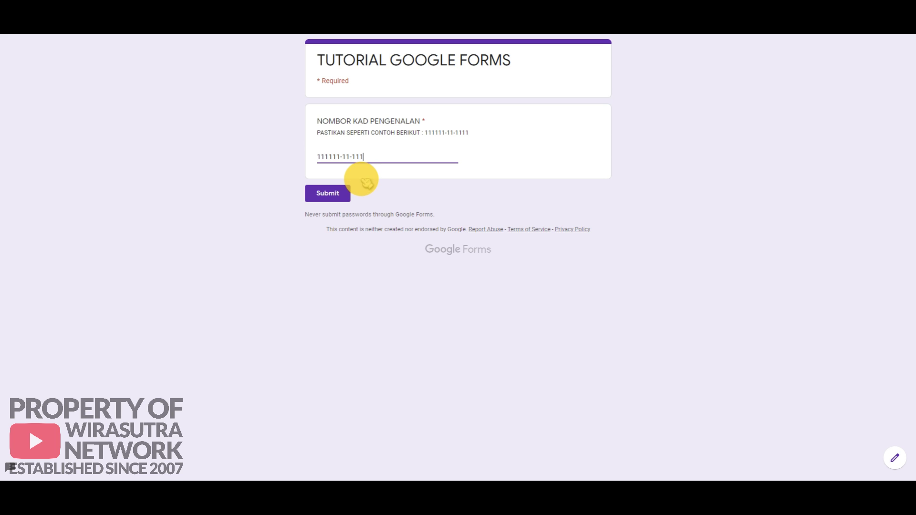
{"action": "type", "text": "1"}
{"action": "left_click", "coordinate": [333, 192]}
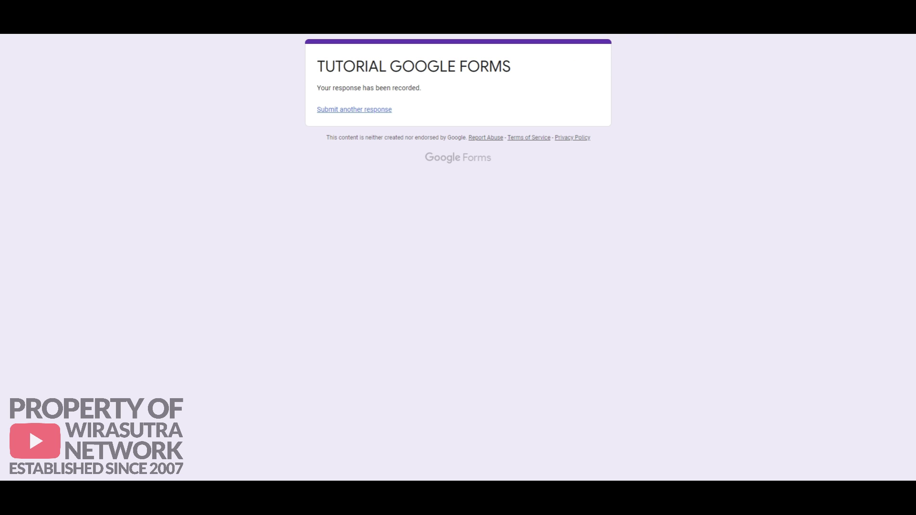
{"action": "key", "text": "ctrl+shift+Tab"}
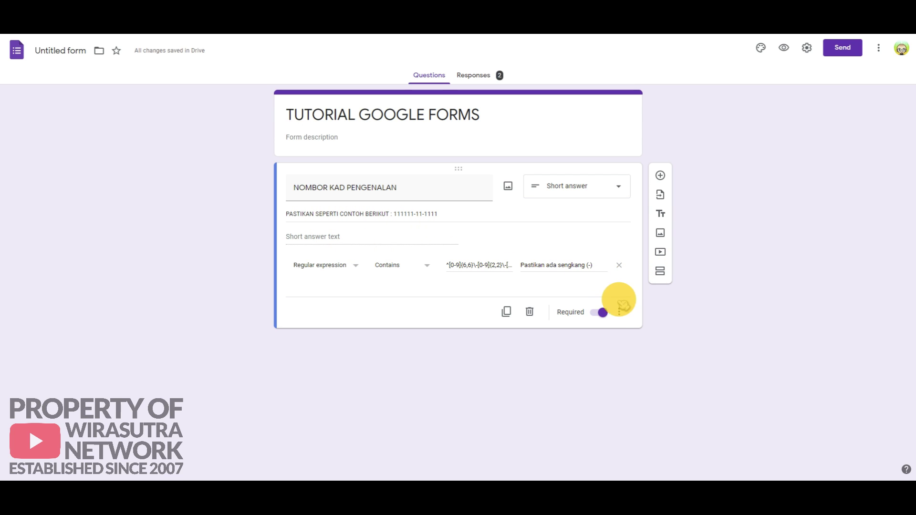
Step: Delete the old ID question and add a new NOMBOR KAD PENGENALAN question
{"action": "left_click", "coordinate": [531, 314]}
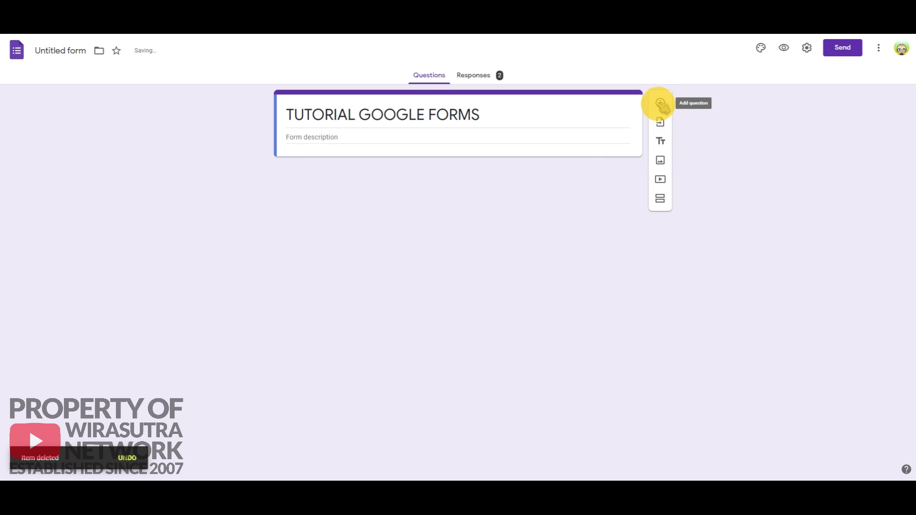
{"action": "left_click", "coordinate": [661, 104]}
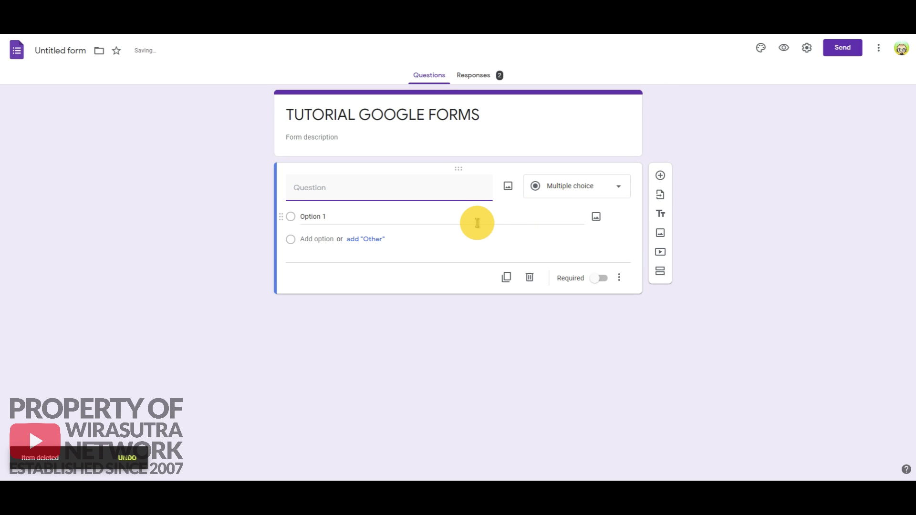
{"action": "type", "text": "NO"}
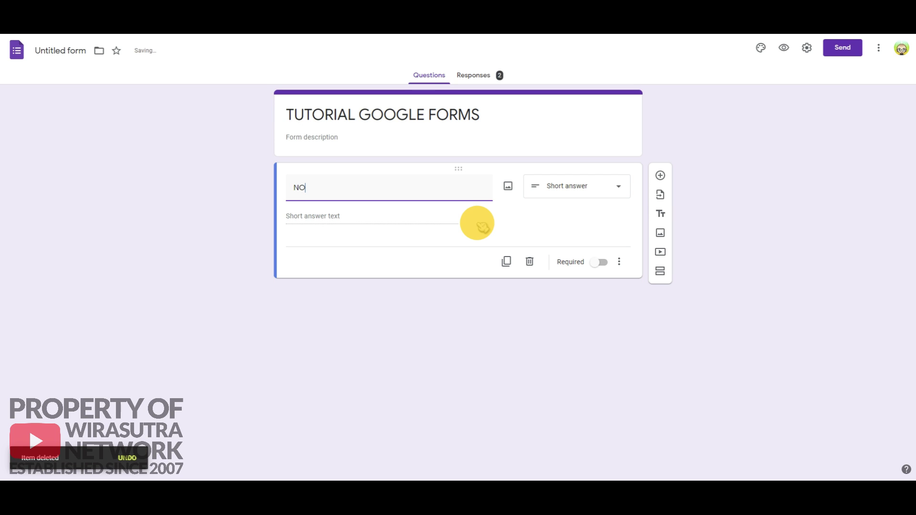
{"action": "type", "text": "M"}
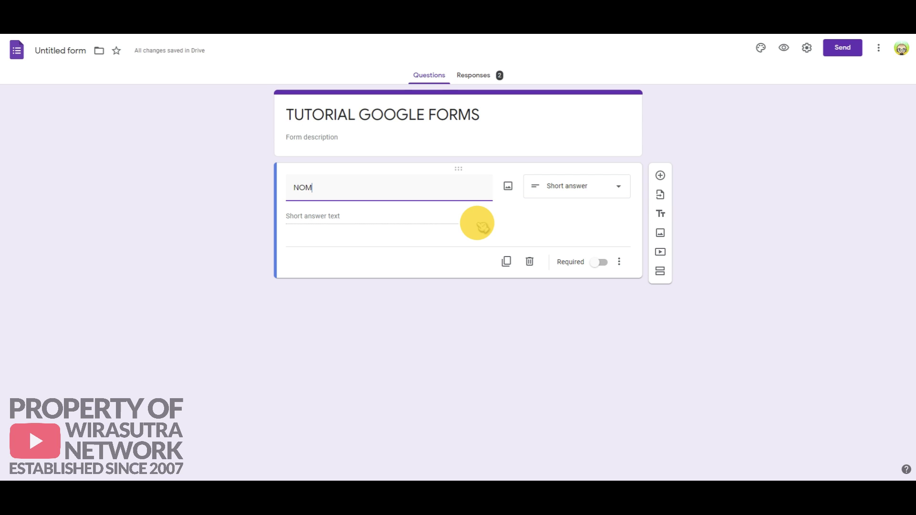
{"action": "type", "text": "BOR KAD"}
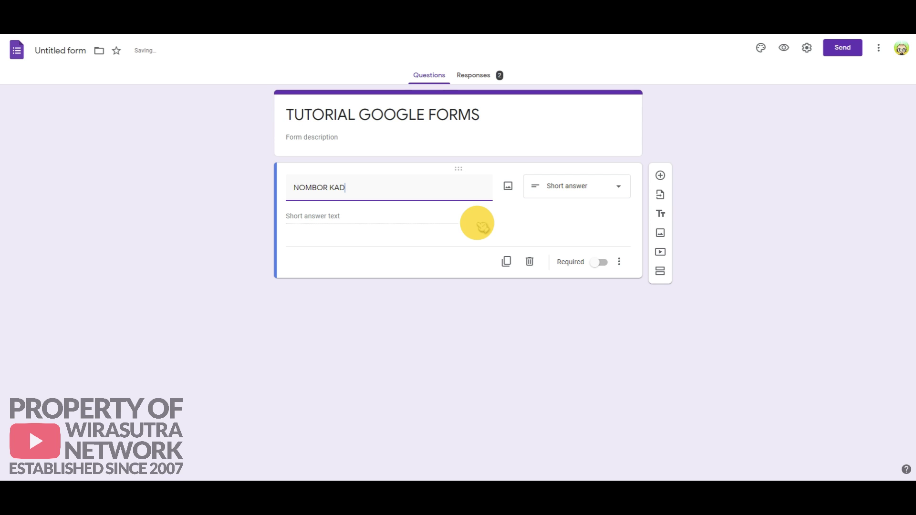
{"action": "type", "text": " PENGENALAN"}
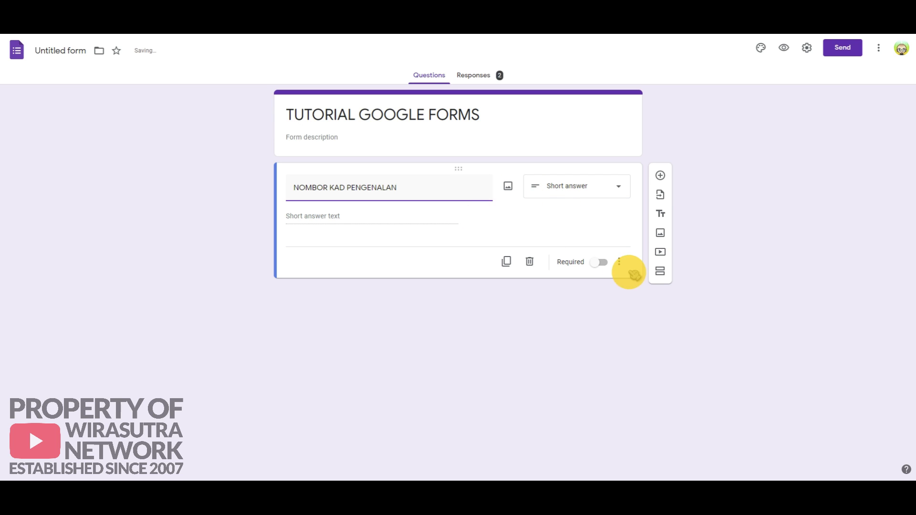
{"action": "left_click", "coordinate": [619, 261]}
{"action": "left_click", "coordinate": [634, 298]}
{"action": "type", "text": "TIDAK"}
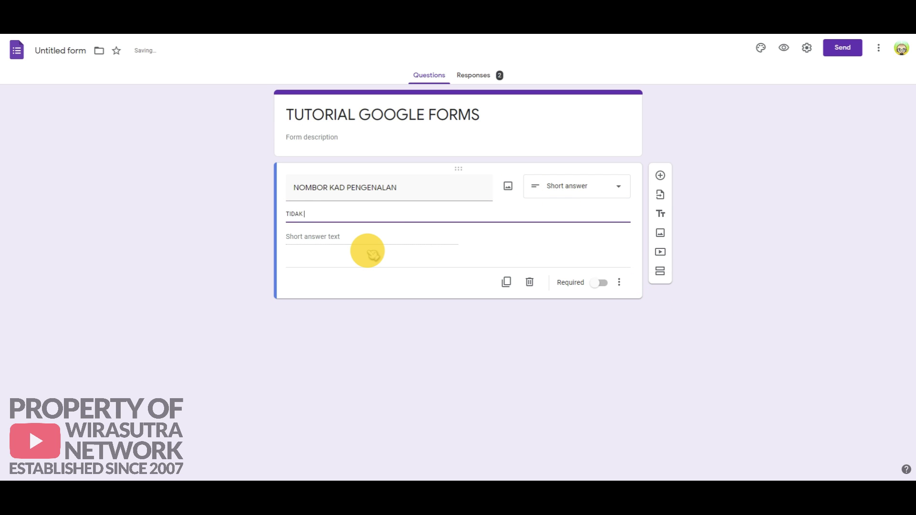
{"action": "type", "text": " PERLU SENGKANG"}
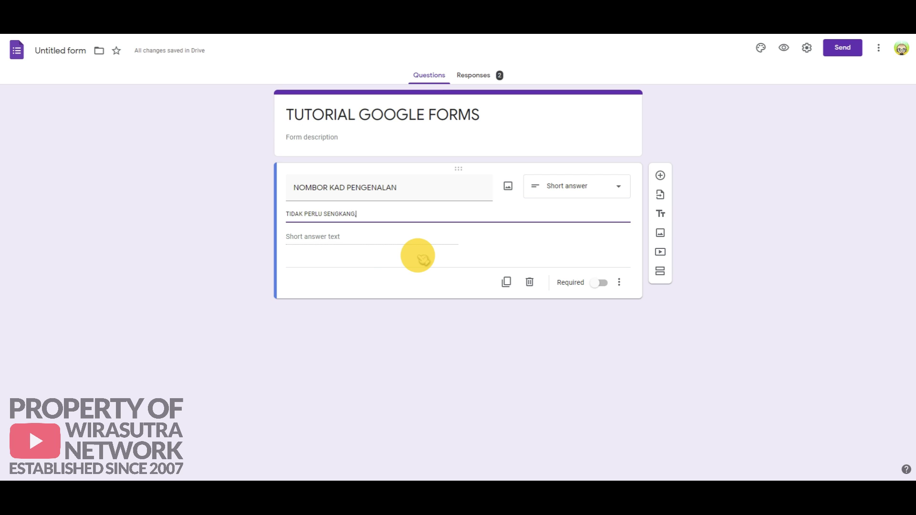
{"action": "type", "text": ", CONTOH : "}
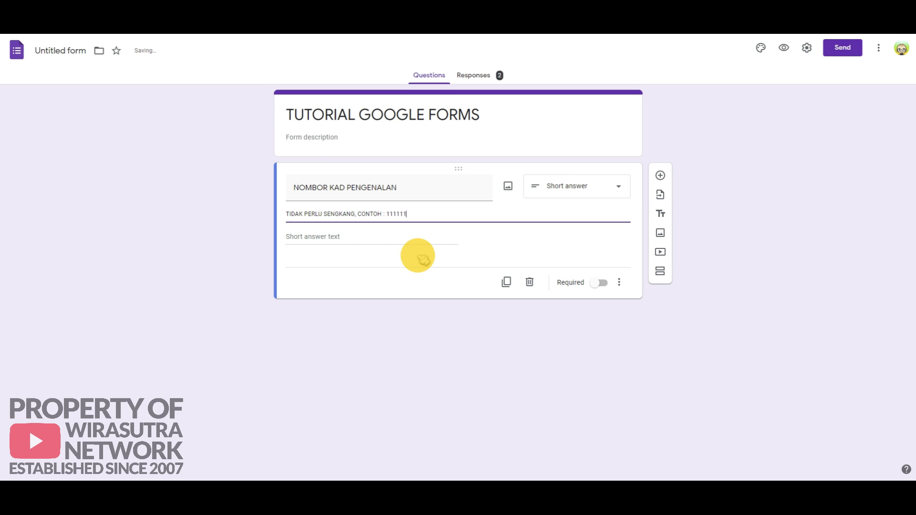
{"action": "type", "text": "111111"}
{"action": "left_click", "coordinate": [600, 283]}
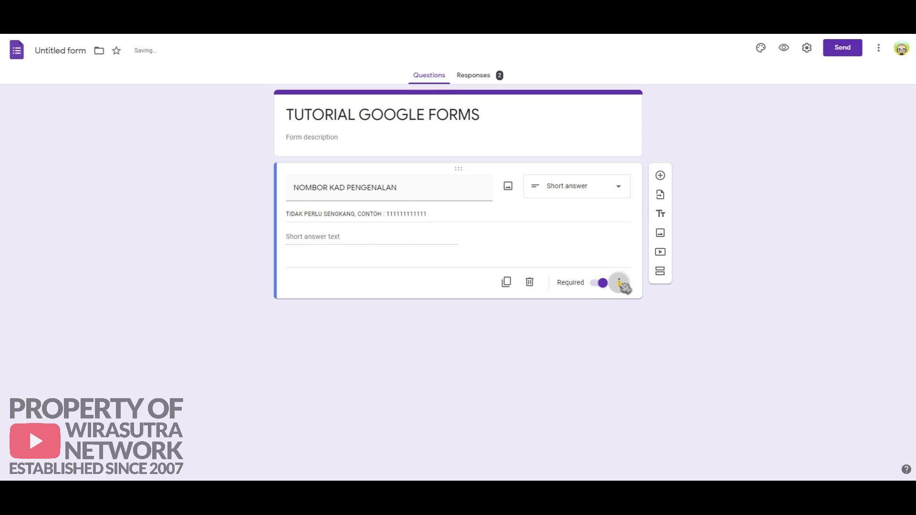
Step: Turn on Regular expression > Matches response validation for the ID question
{"action": "left_click", "coordinate": [619, 282]}
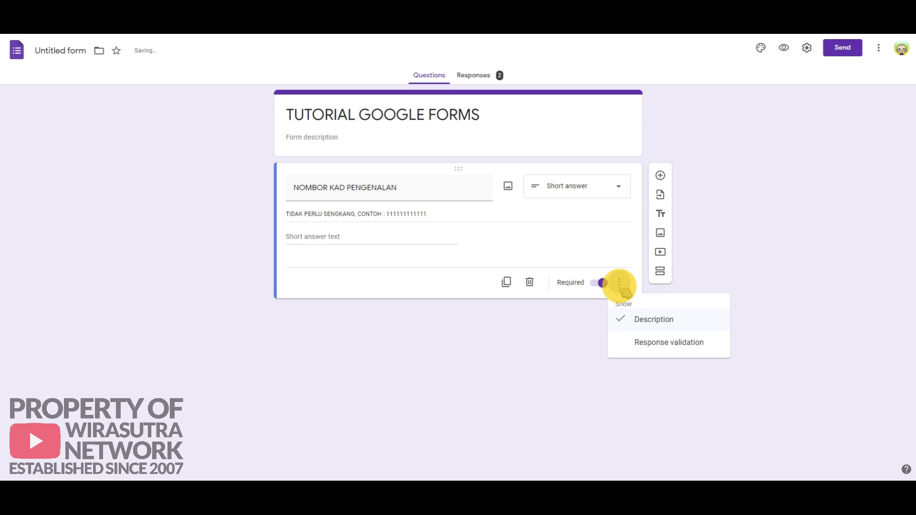
{"action": "left_click", "coordinate": [656, 344]}
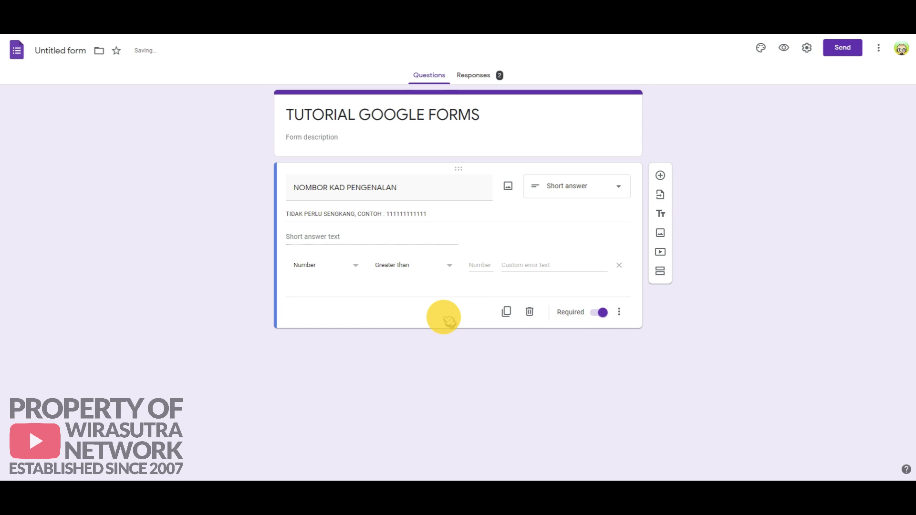
{"action": "left_click", "coordinate": [355, 266]}
{"action": "left_click", "coordinate": [340, 327]}
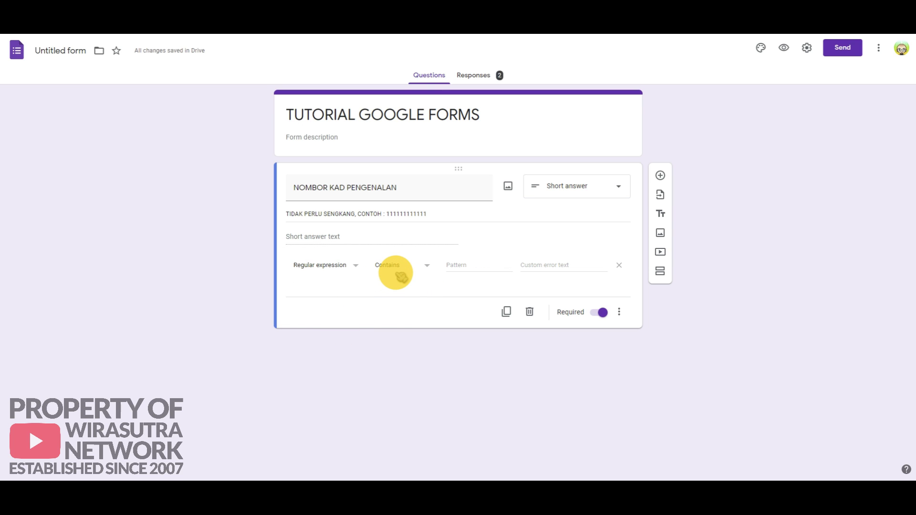
{"action": "left_click", "coordinate": [427, 266]}
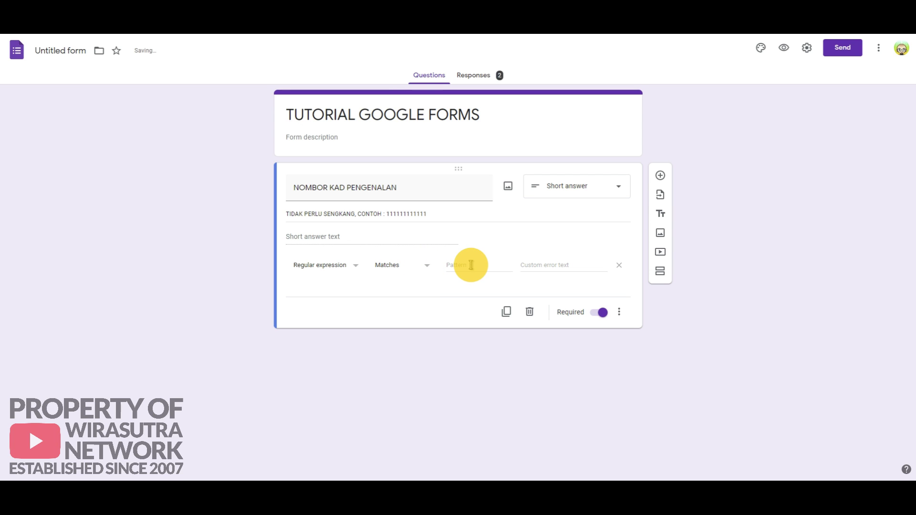
Step: Set pattern [0-9]{12} with error 'Pastikan tiada sengkang', then preview the form
{"action": "left_click", "coordinate": [471, 264]}
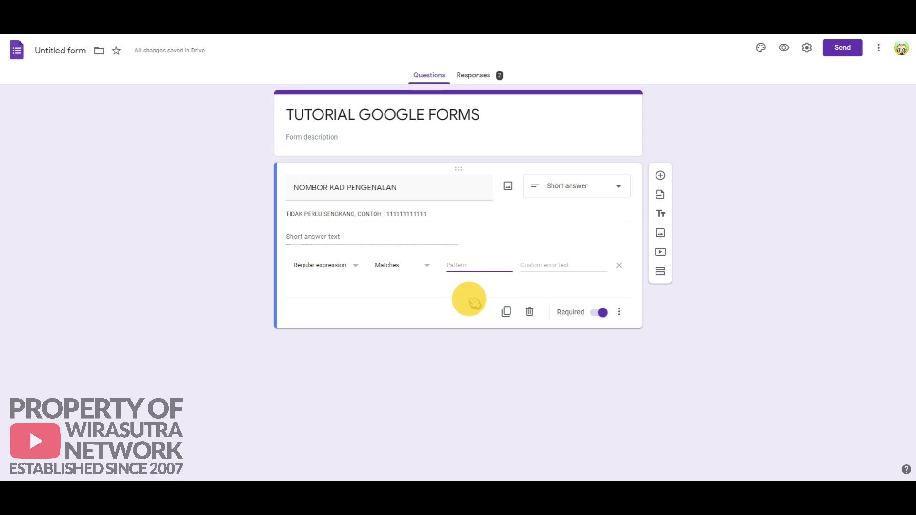
{"action": "right_click", "coordinate": [453, 264]}
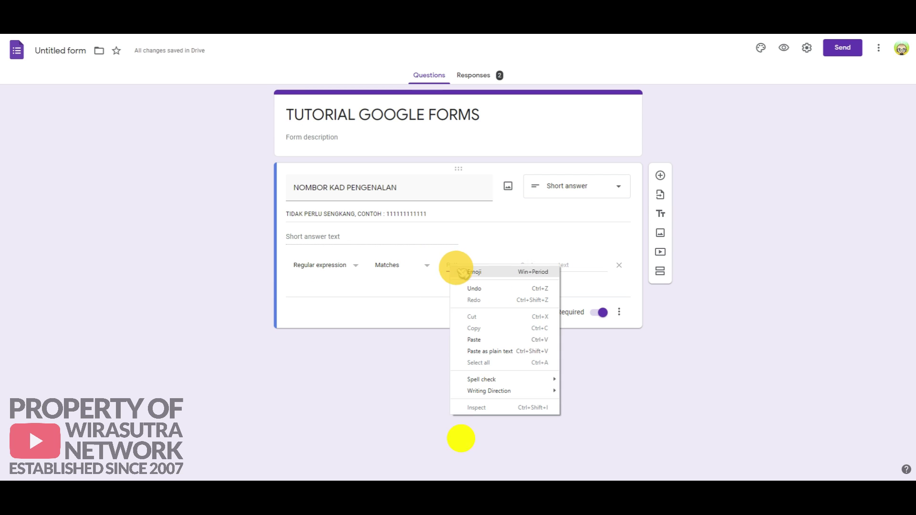
{"action": "left_click", "coordinate": [480, 338]}
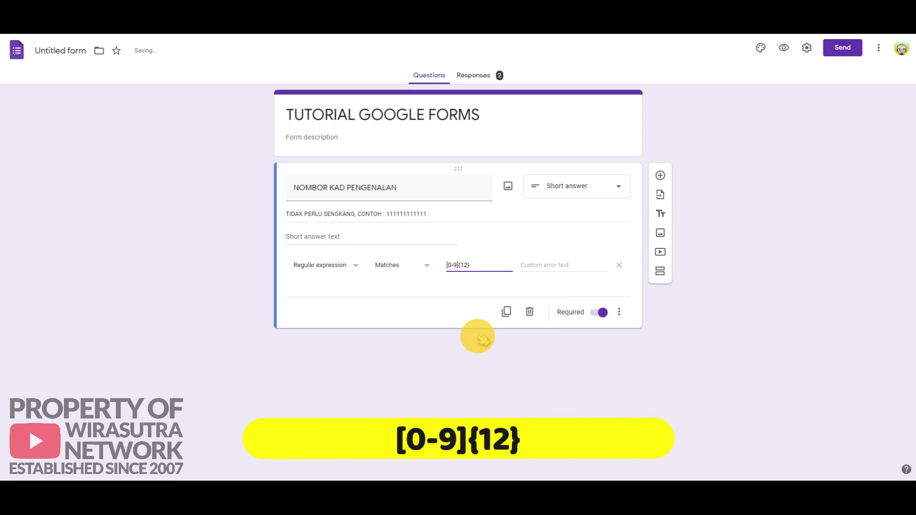
{"action": "left_click", "coordinate": [551, 263]}
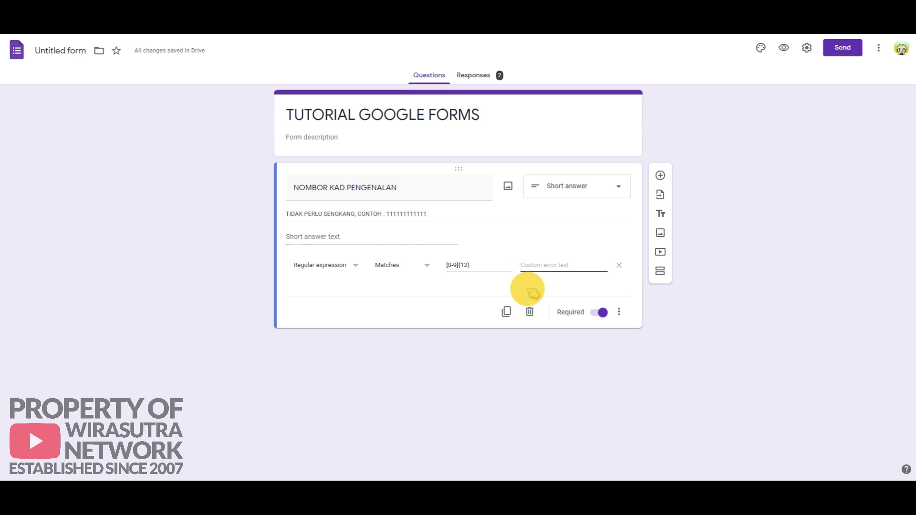
{"action": "type", "text": "Pastikan tiada sengkang"}
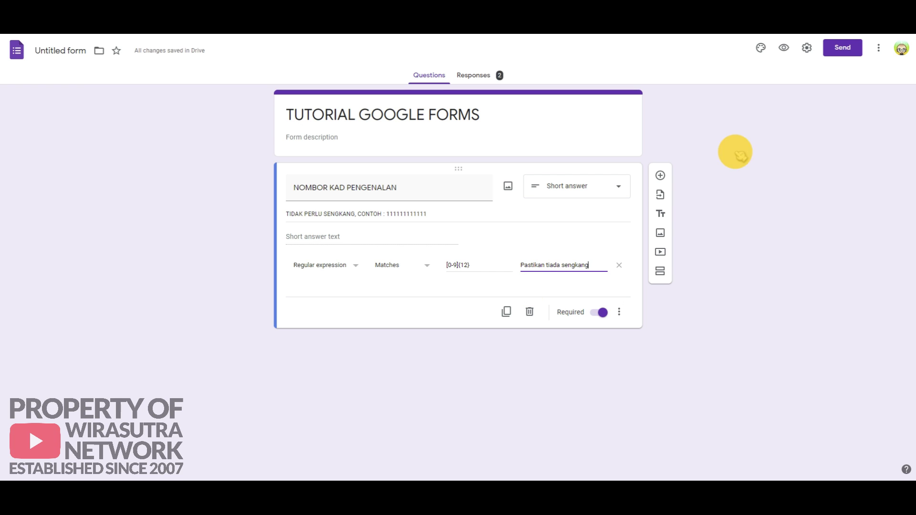
{"action": "left_click", "coordinate": [785, 48]}
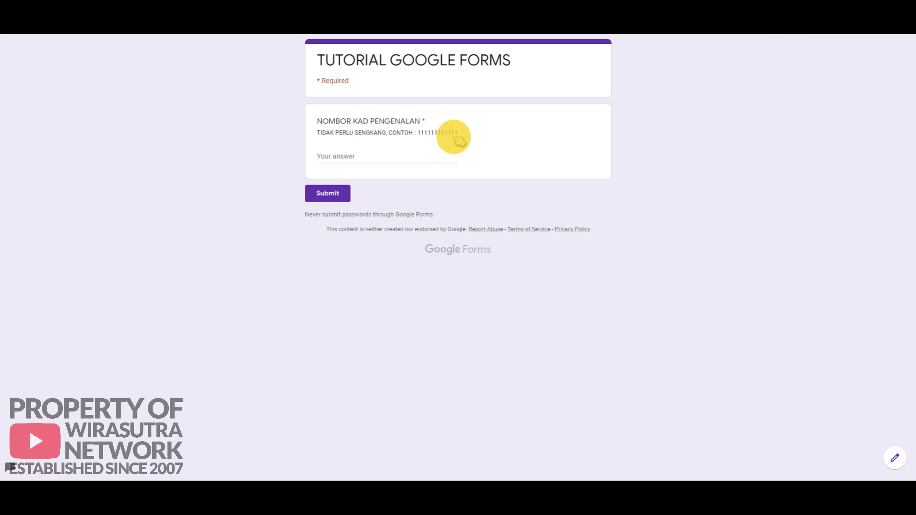
{"action": "left_click", "coordinate": [344, 155]}
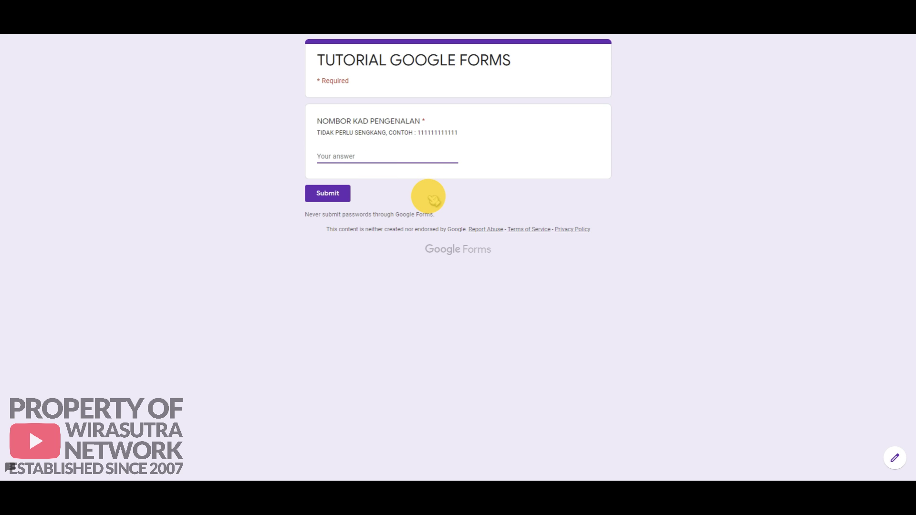
{"action": "type", "text": "111111-11-1111"}
{"action": "left_click", "coordinate": [327, 193]}
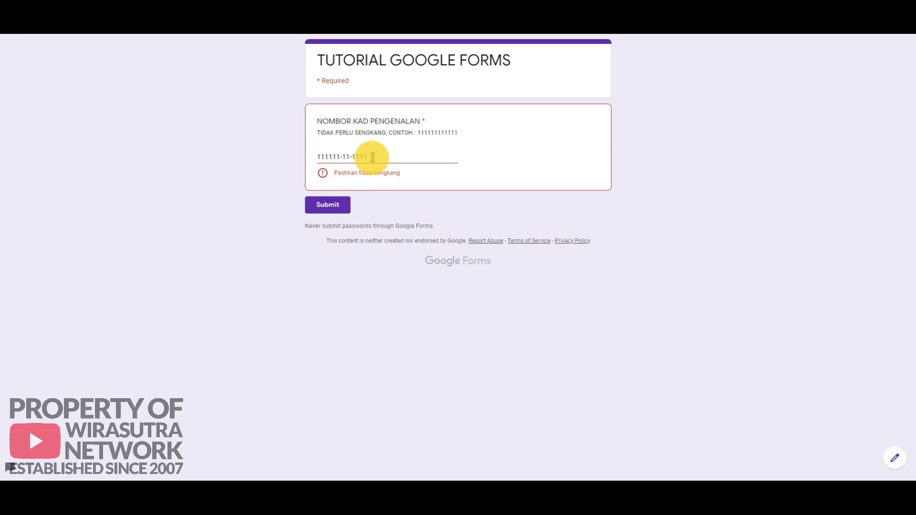
{"action": "left_click", "coordinate": [342, 157]}
{"action": "key", "text": "Delete"}
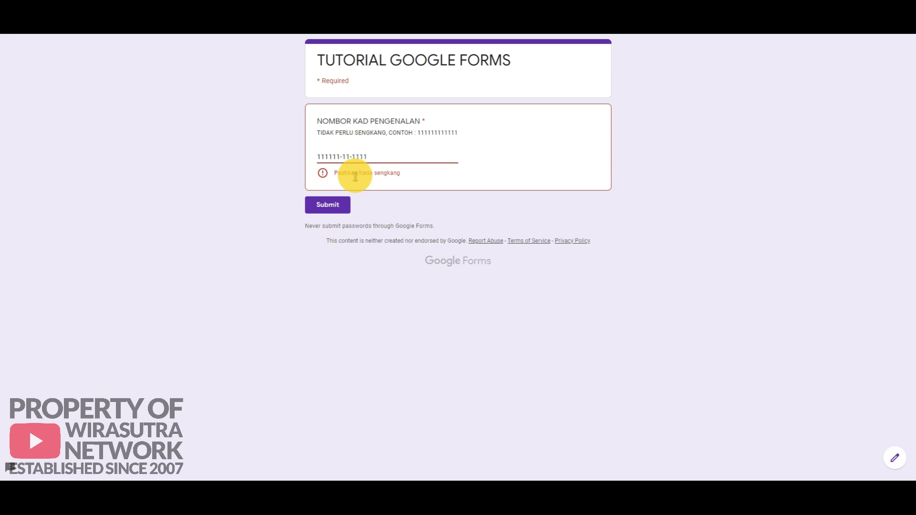
{"action": "left_click", "coordinate": [351, 156]}
{"action": "key", "text": "BackSpace"}
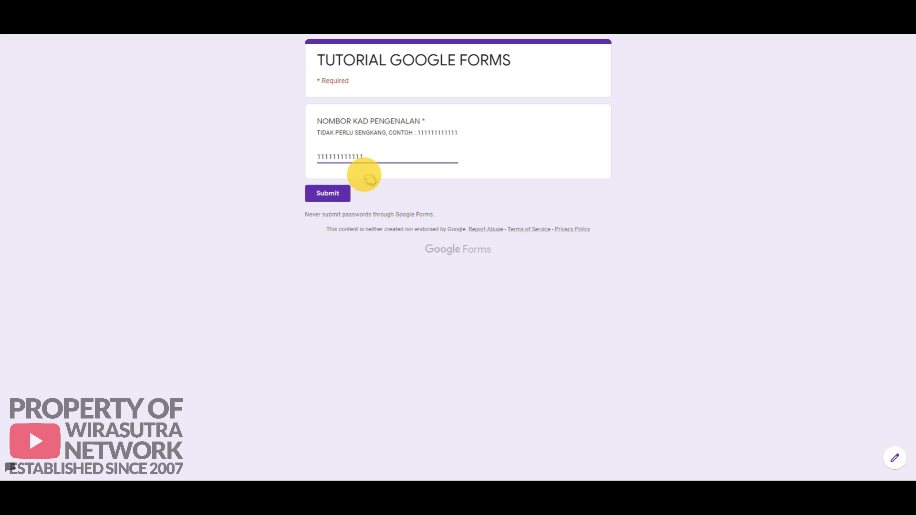
{"action": "left_click", "coordinate": [334, 196]}
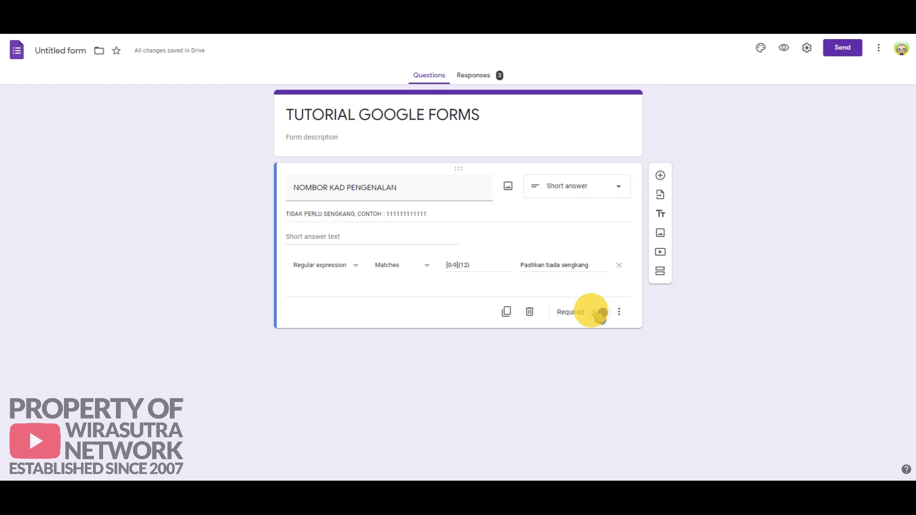
Step: Delete the ID question and add a required UMUR short-answer question
{"action": "left_click", "coordinate": [530, 312]}
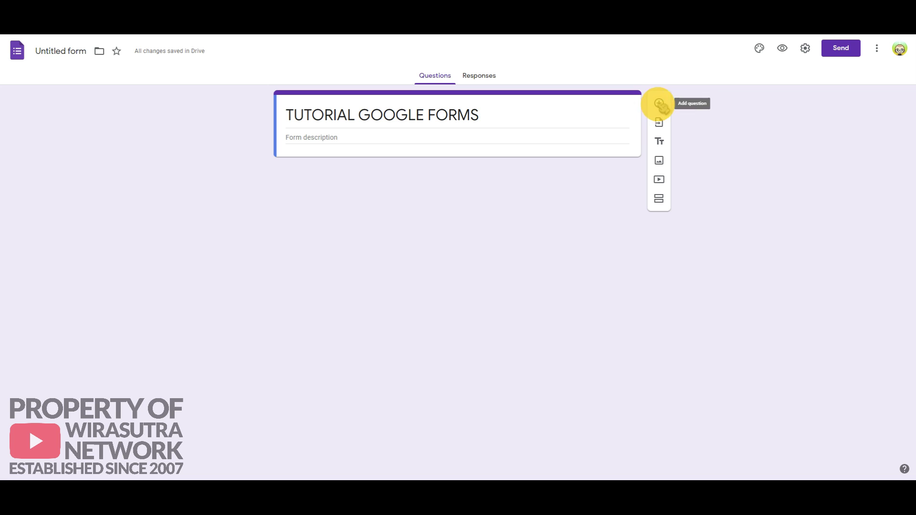
{"action": "left_click", "coordinate": [659, 103]}
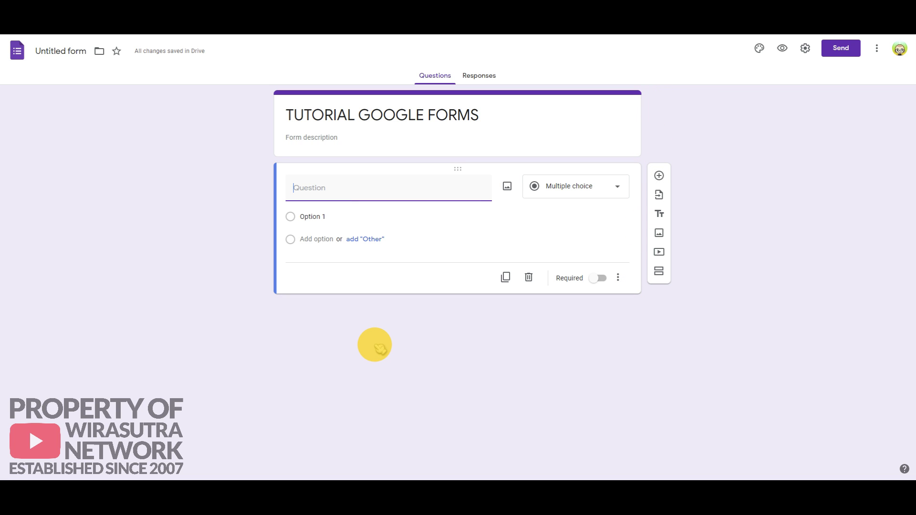
{"action": "type", "text": "UMUR"}
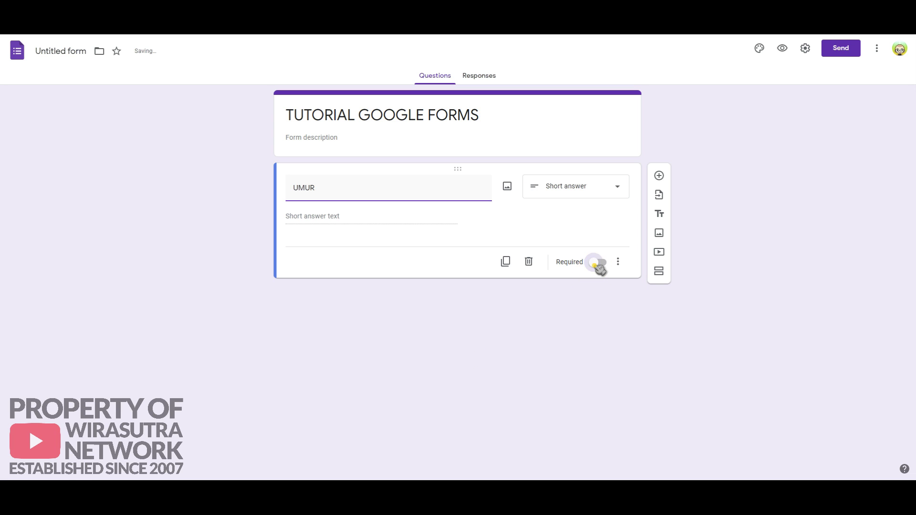
{"action": "left_click", "coordinate": [600, 263]}
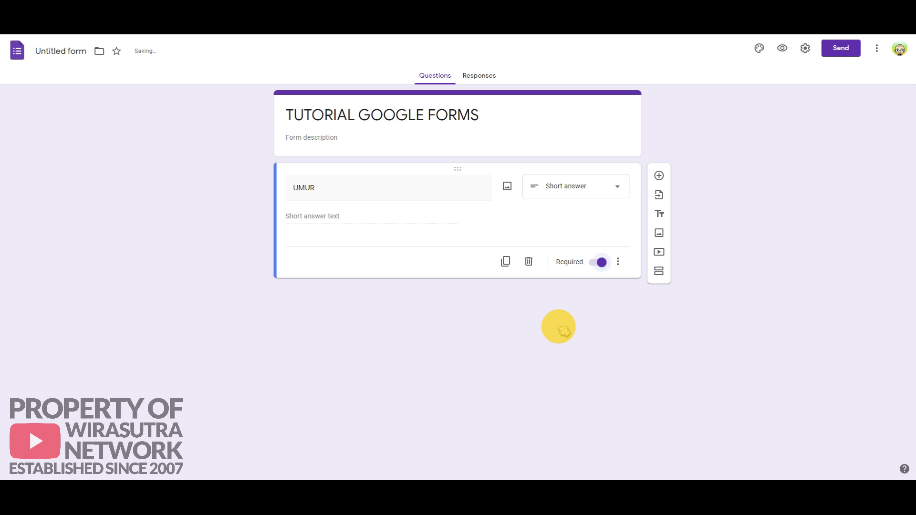
Step: Set UMUR response validation to Regular expression > Matches
{"action": "left_click", "coordinate": [618, 261]}
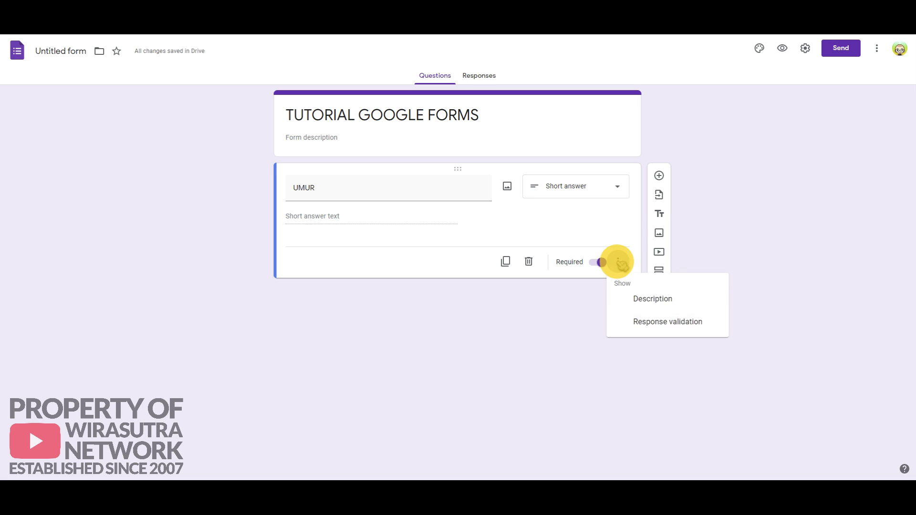
{"action": "left_click", "coordinate": [684, 324]}
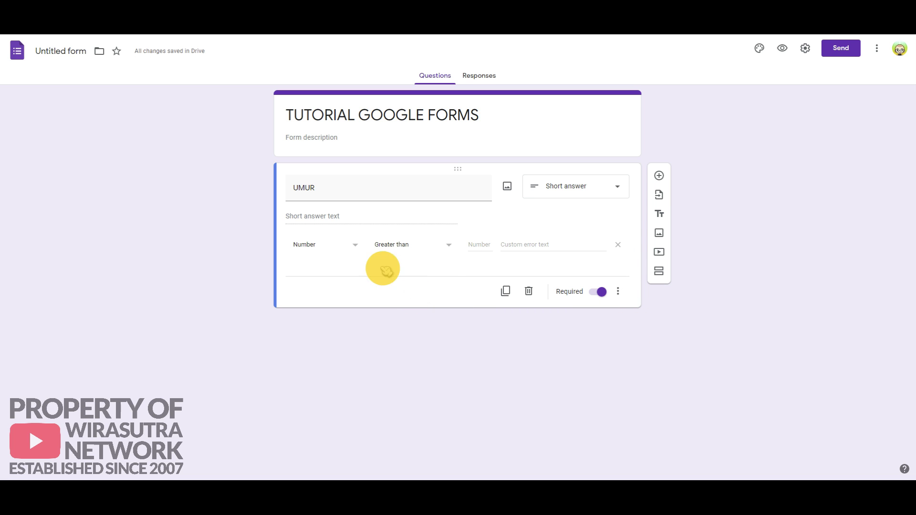
{"action": "left_click", "coordinate": [354, 245]}
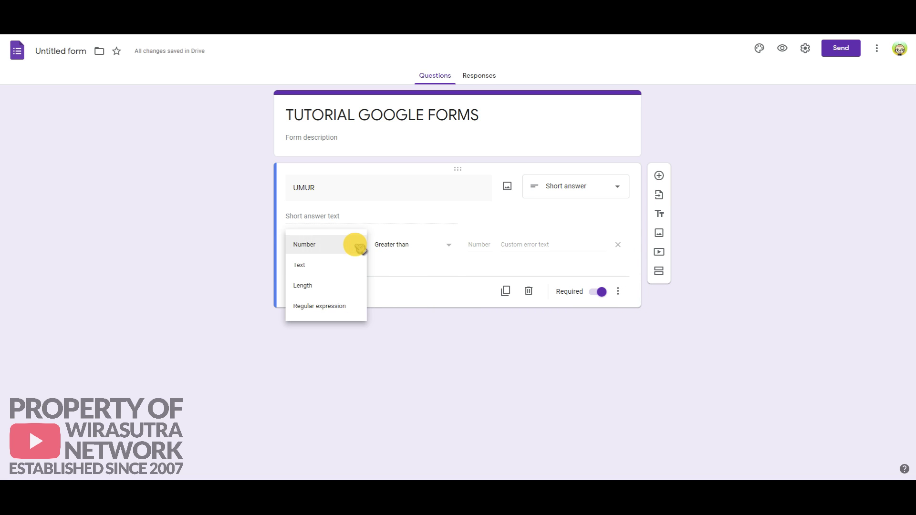
{"action": "left_click", "coordinate": [347, 306]}
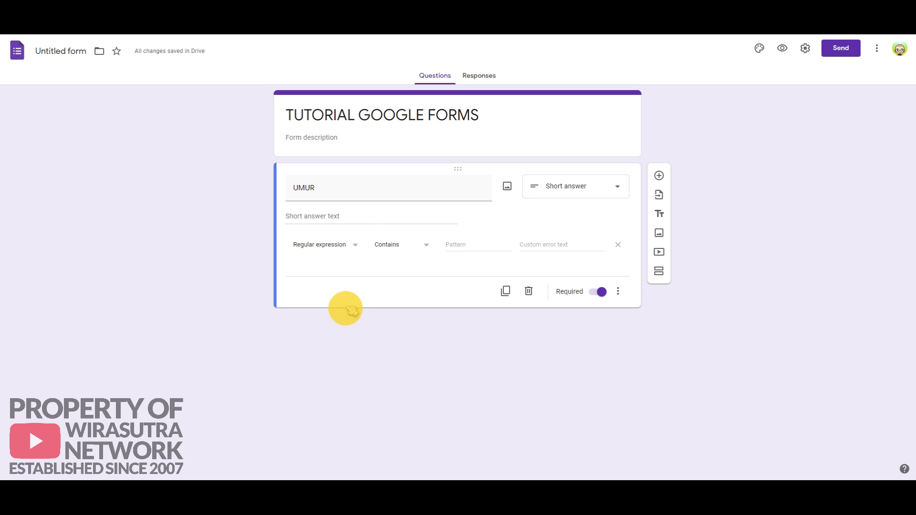
{"action": "left_click", "coordinate": [426, 245]}
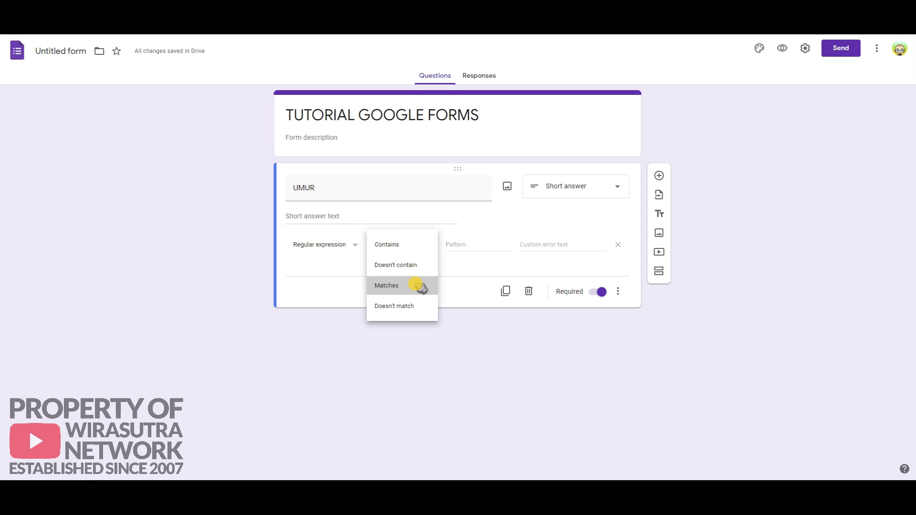
{"action": "left_click", "coordinate": [391, 286]}
Step: Enter pattern [5-9][0-9]?[0-9]? with error 'Sila masukkan umur sebenar'
{"action": "left_click", "coordinate": [466, 244]}
{"action": "type", "text": "[5-9][0-9]?[0-9]?"}
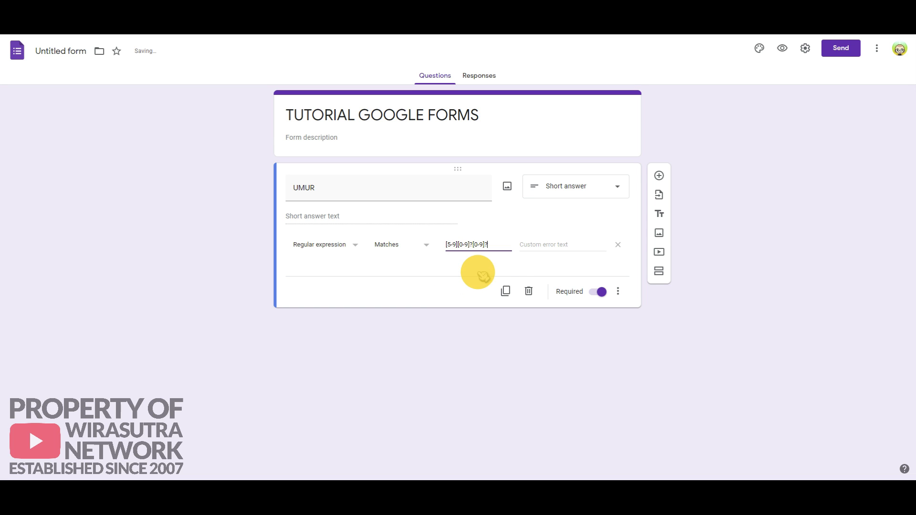
{"action": "left_click", "coordinate": [545, 244]}
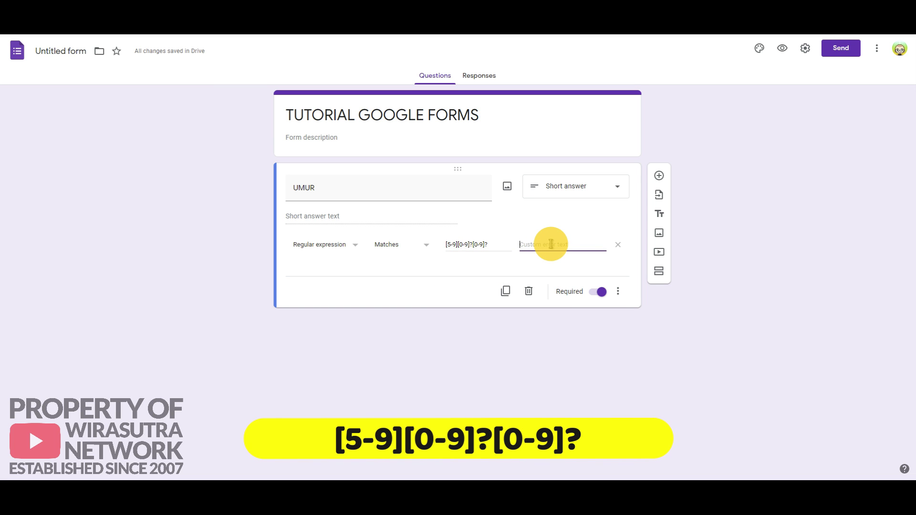
{"action": "type", "text": "S"}
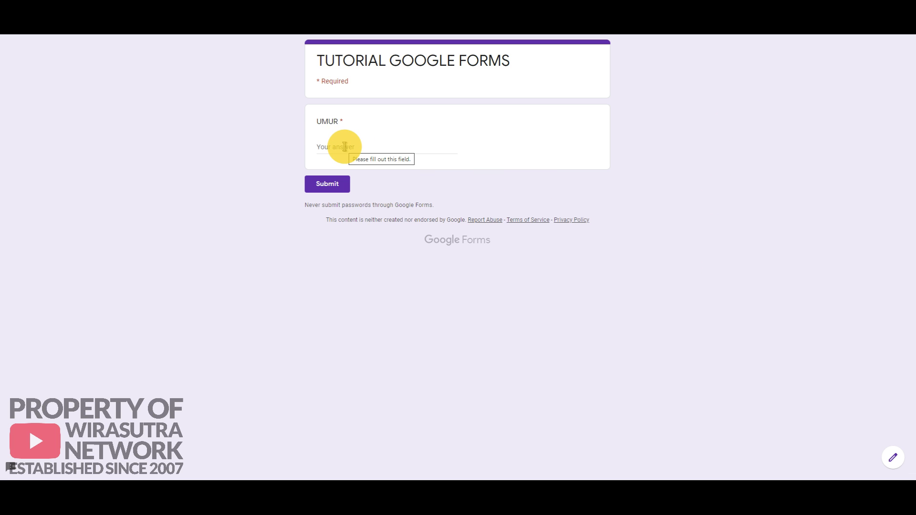
Step: Submit age 2 for UMUR in preview to see it rejected
{"action": "left_click", "coordinate": [344, 147]}
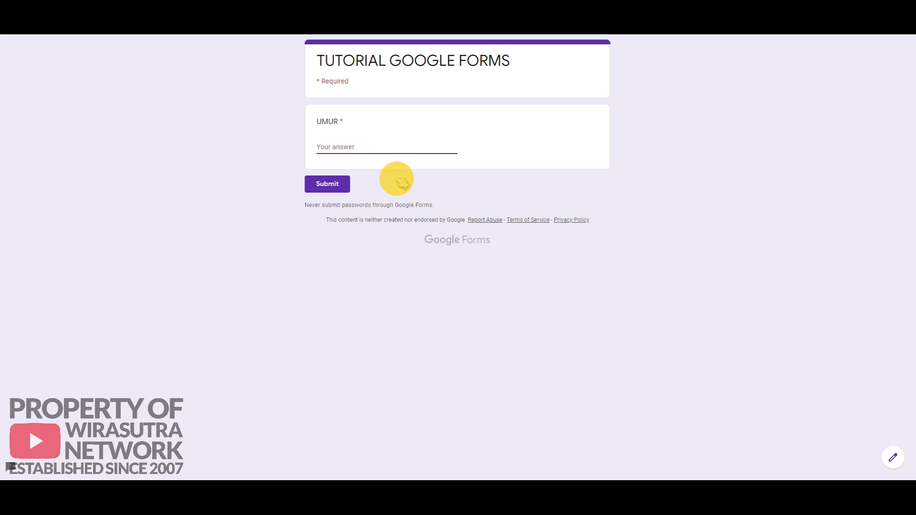
{"action": "type", "text": "2"}
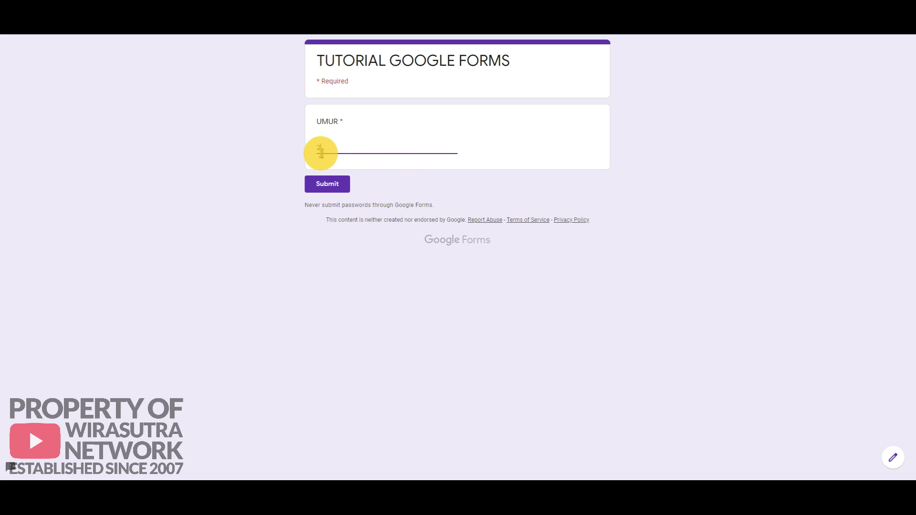
{"action": "left_click", "coordinate": [328, 183]}
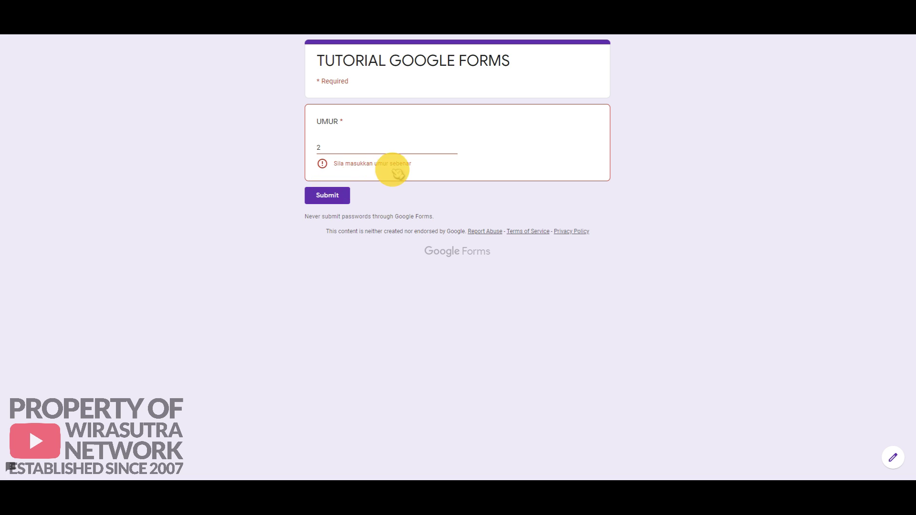
Step: Try ages 100 and 1000, which are rejected, then submit the valid age 70
{"action": "double_click", "coordinate": [322, 149]}
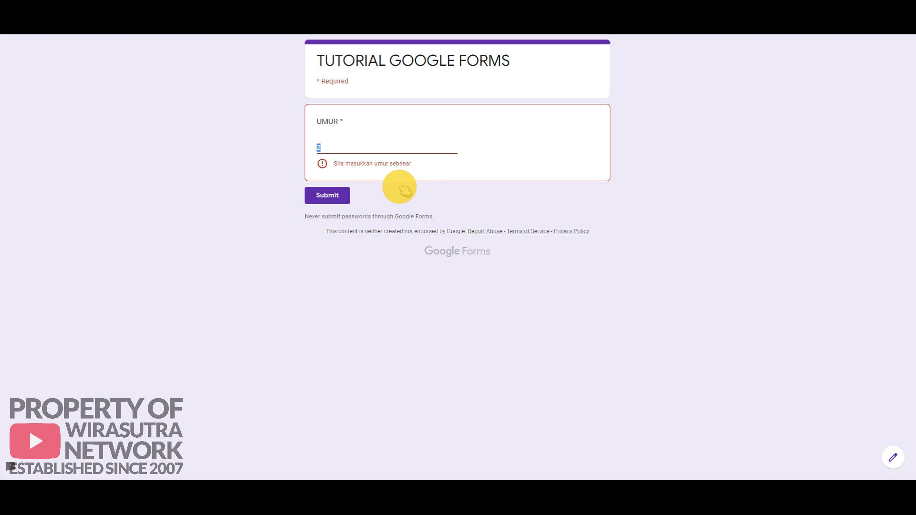
{"action": "type", "text": "100"}
{"action": "left_click", "coordinate": [335, 198]}
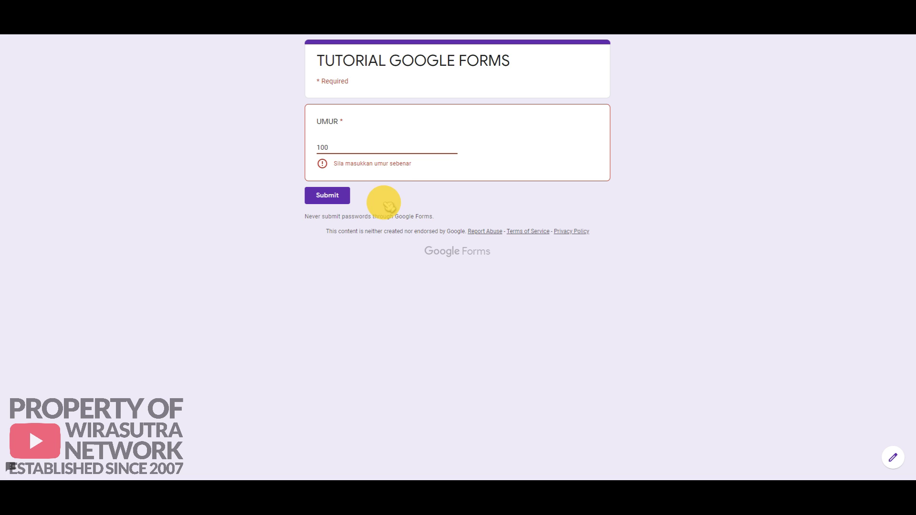
{"action": "key", "text": "BackSpace"}
{"action": "key", "text": "BackSpace"}
{"action": "type", "text": "00"}
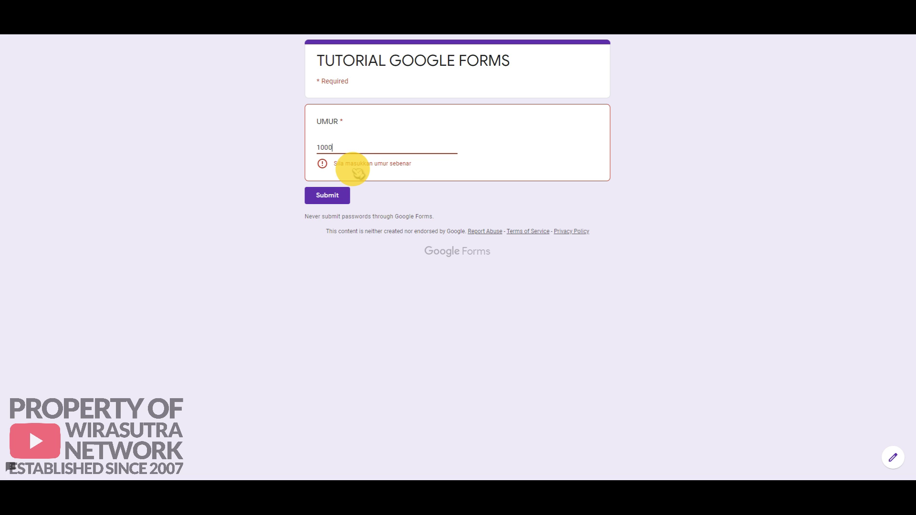
{"action": "left_click_drag", "start_coordinate": [338, 147], "coordinate": [317, 148]}
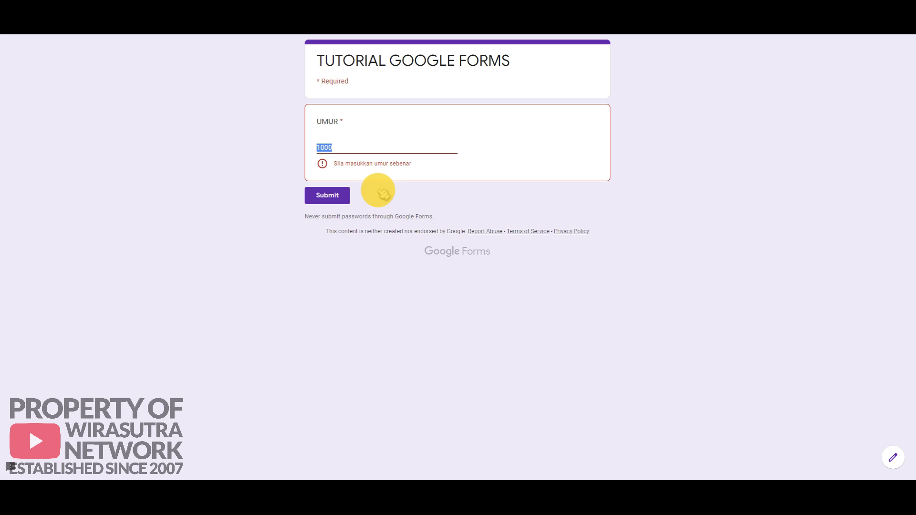
{"action": "type", "text": "70"}
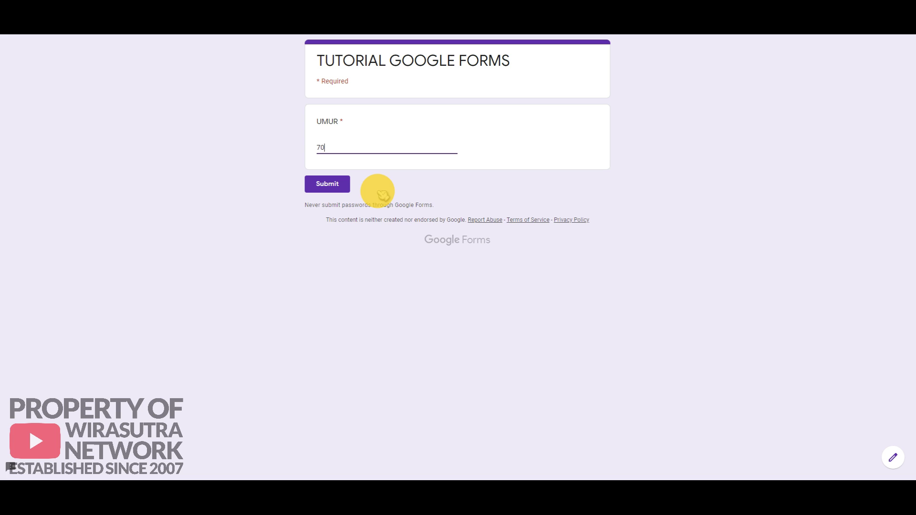
{"action": "left_click", "coordinate": [336, 189]}
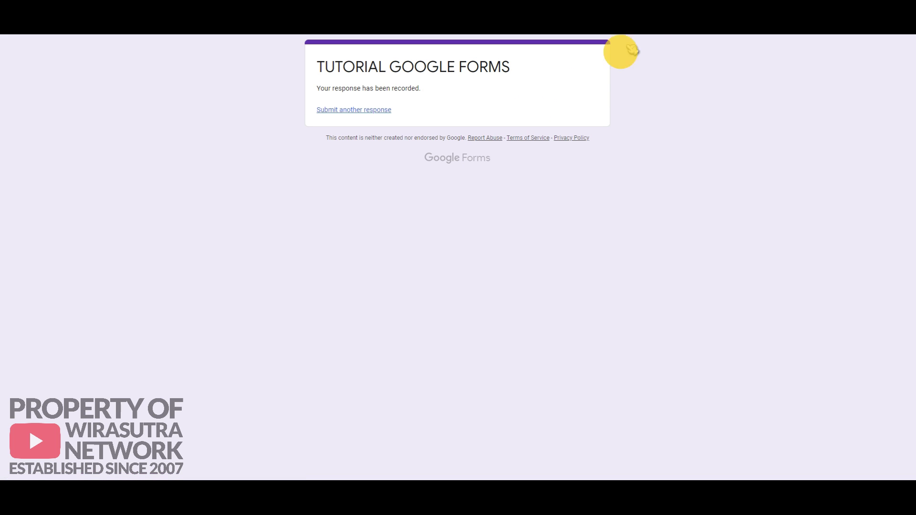
Step: Submit another response with the single-digit age 7
{"action": "left_click", "coordinate": [644, 9]}
{"action": "left_click", "coordinate": [343, 147]}
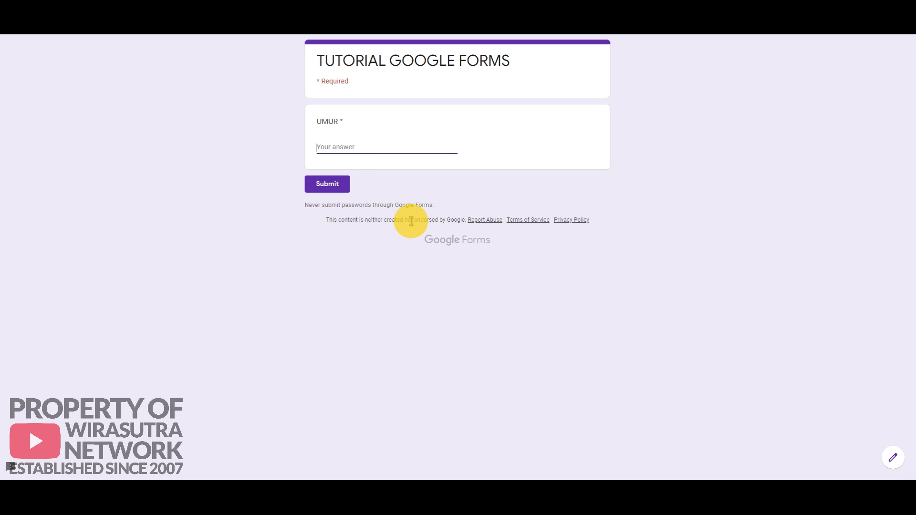
{"action": "type", "text": "2"}
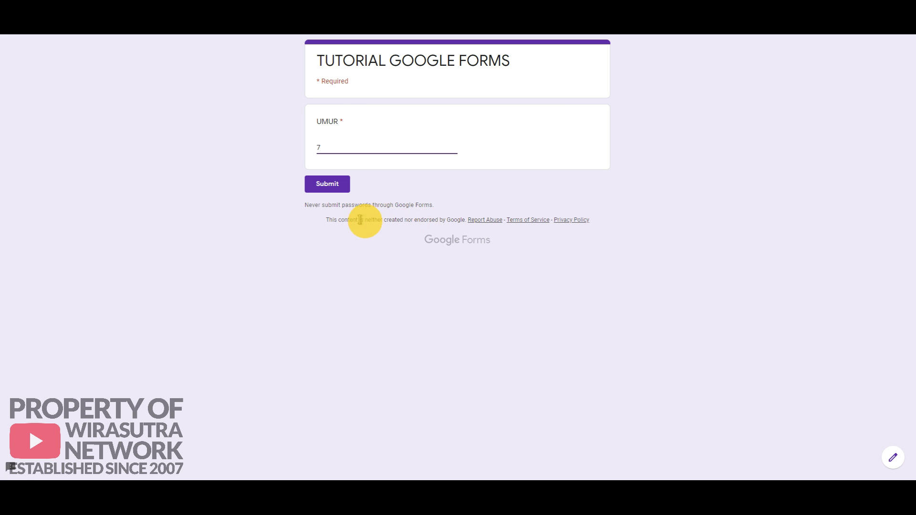
{"action": "left_click", "coordinate": [327, 184]}
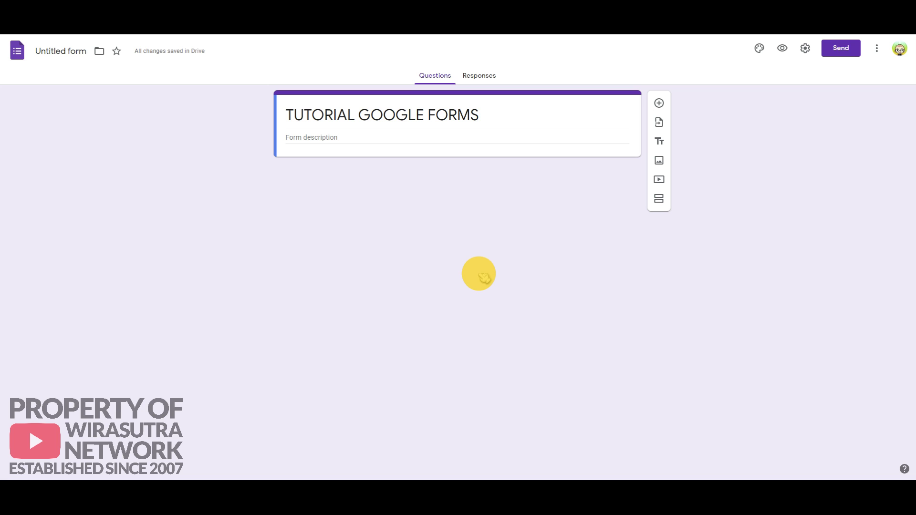
Step: Add a required short-answer question titled POSKOD
{"action": "left_click", "coordinate": [659, 103]}
{"action": "type", "text": "POSKOD"}
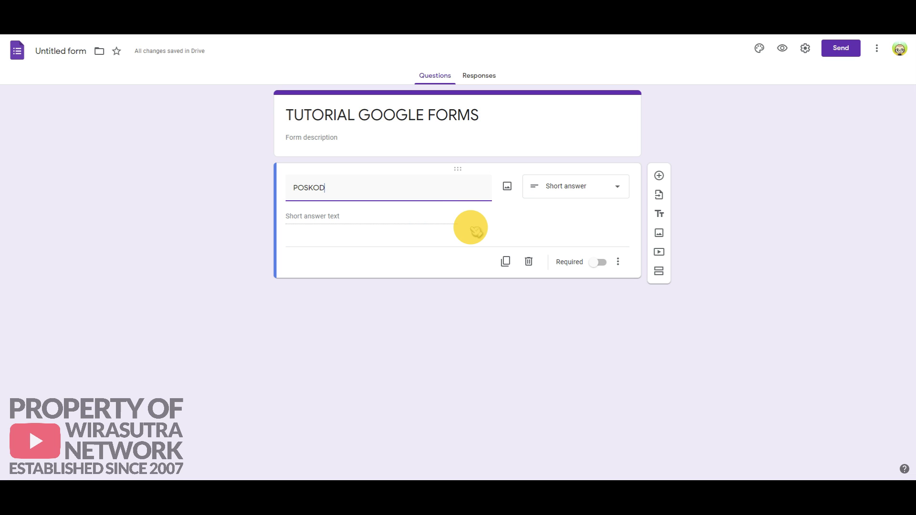
{"action": "left_click", "coordinate": [597, 262]}
Step: Set POSKOD response validation to Regular expression > Matches
{"action": "left_click", "coordinate": [618, 263]}
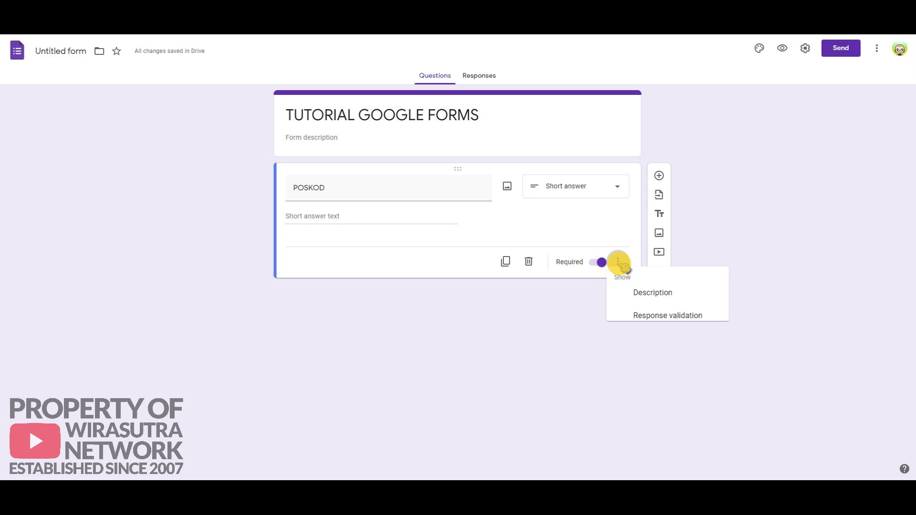
{"action": "left_click", "coordinate": [654, 325]}
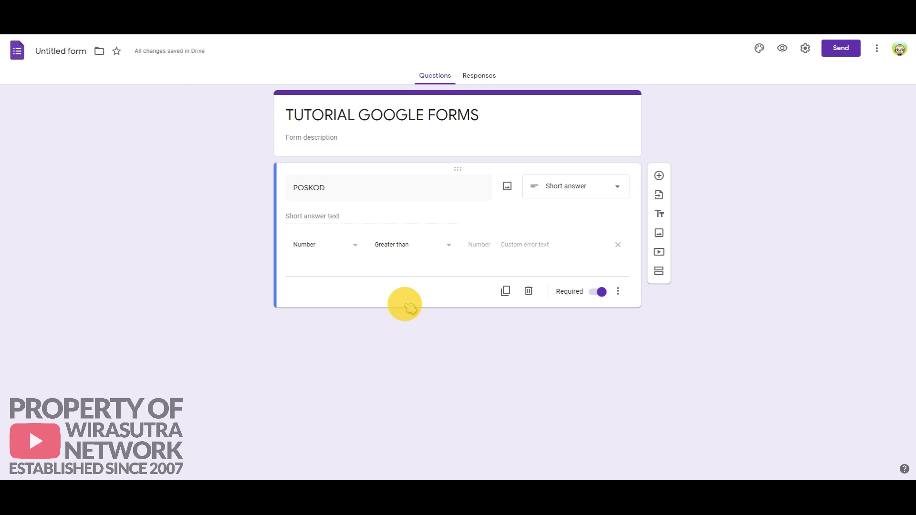
{"action": "left_click", "coordinate": [357, 244]}
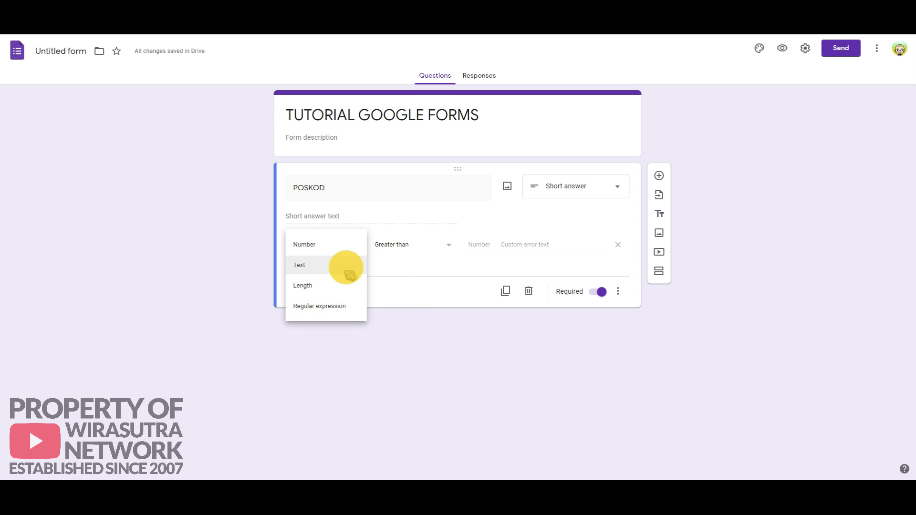
{"action": "left_click", "coordinate": [340, 308]}
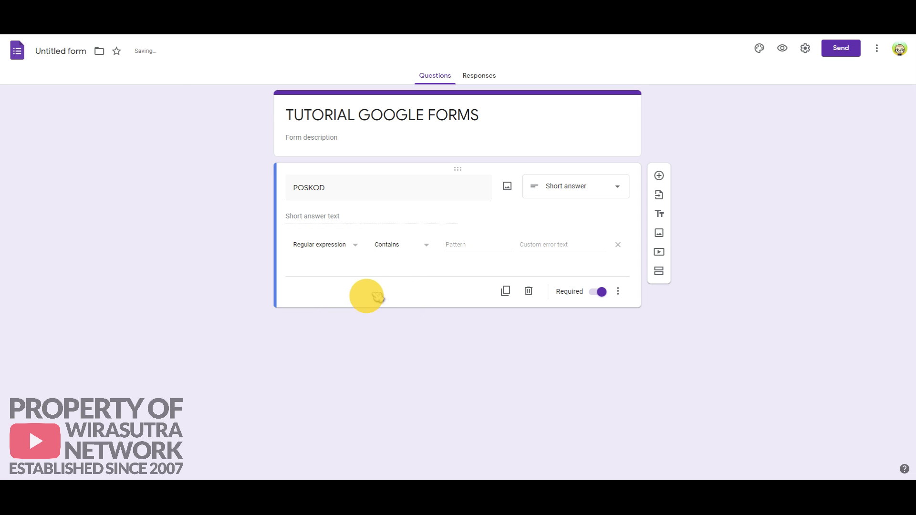
{"action": "left_click", "coordinate": [430, 248]}
{"action": "left_click", "coordinate": [414, 286]}
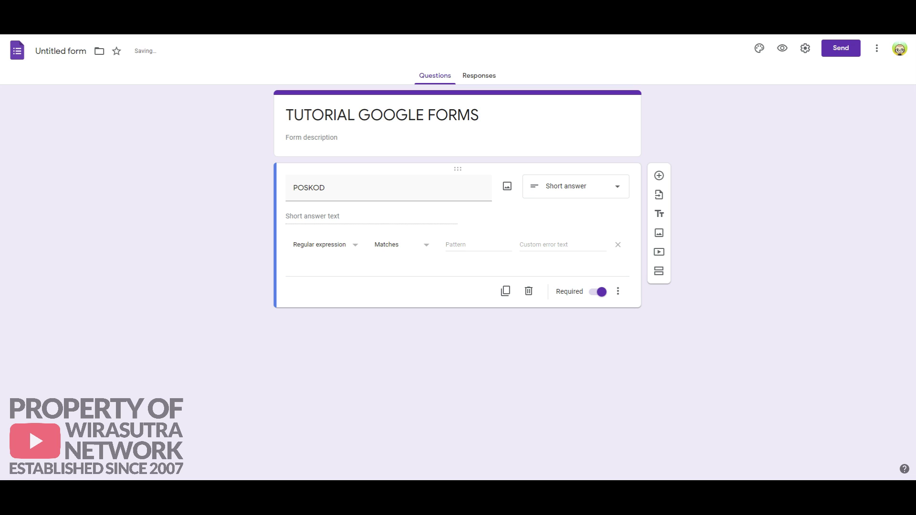
Step: Enter pattern [0-9]{5} with error 'Pastikan hanya 5 nombor sahaja' and preview the form
{"action": "left_click", "coordinate": [451, 243]}
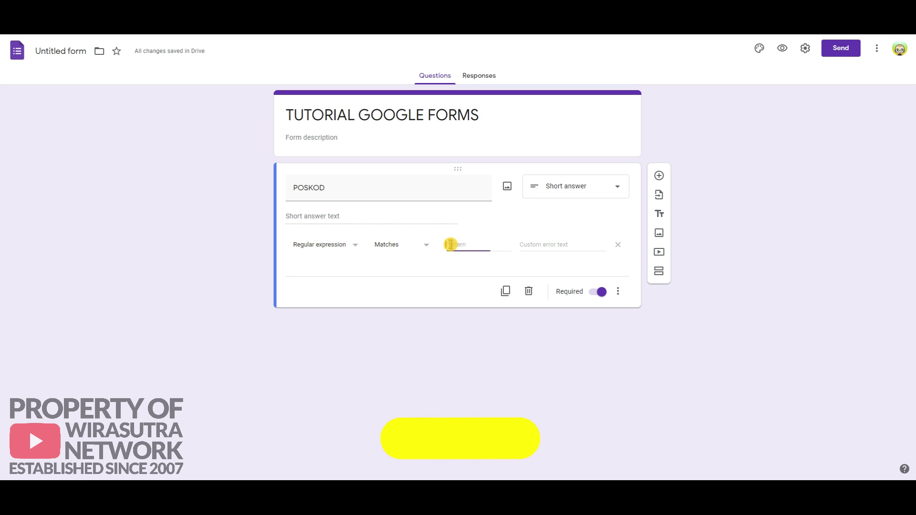
{"action": "type", "text": "[0-9]{5}"}
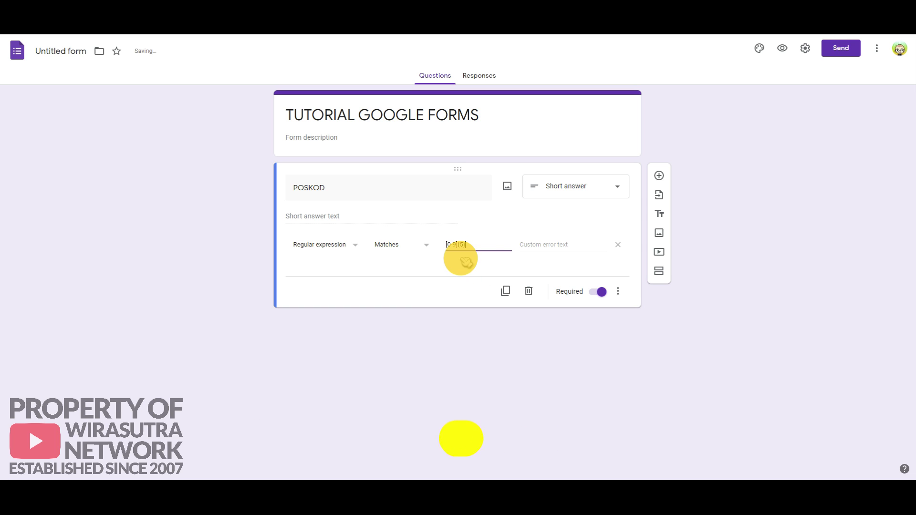
{"action": "left_click", "coordinate": [537, 243]}
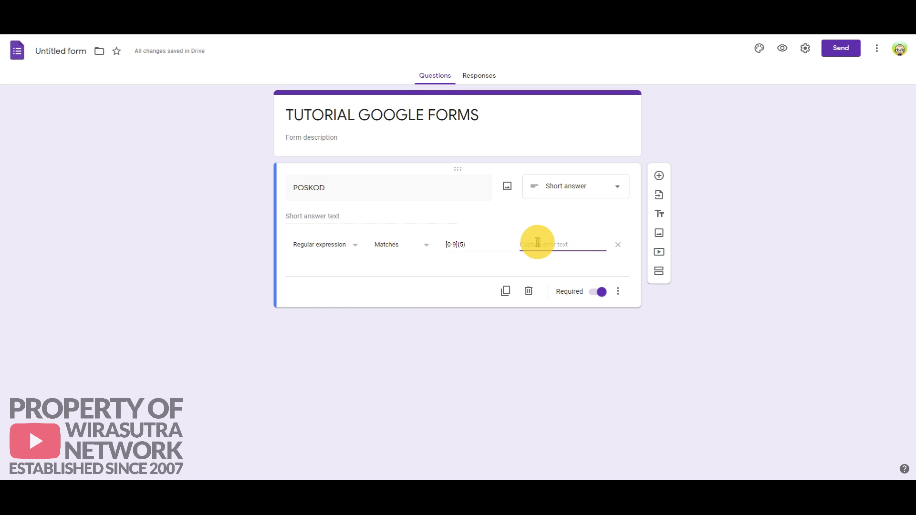
{"action": "type", "text": "Pastikan hanya 5 nombor sahaja"}
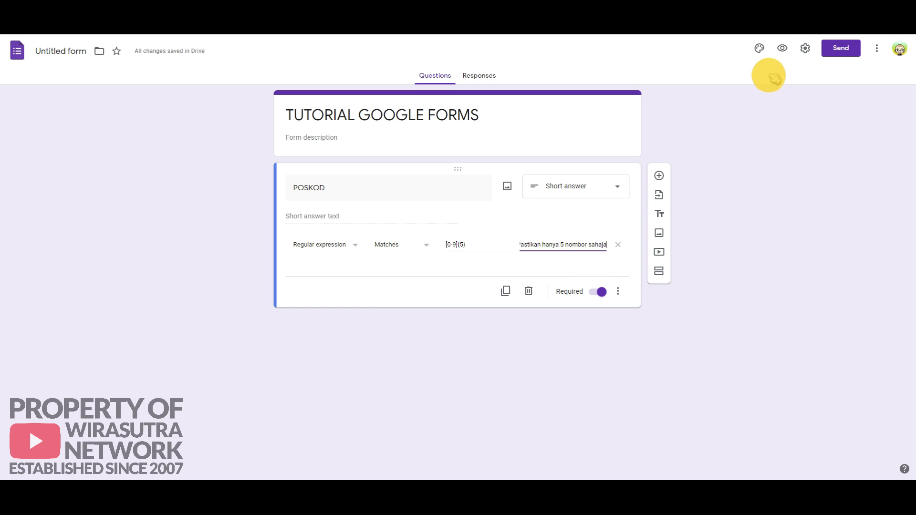
{"action": "left_click", "coordinate": [781, 48]}
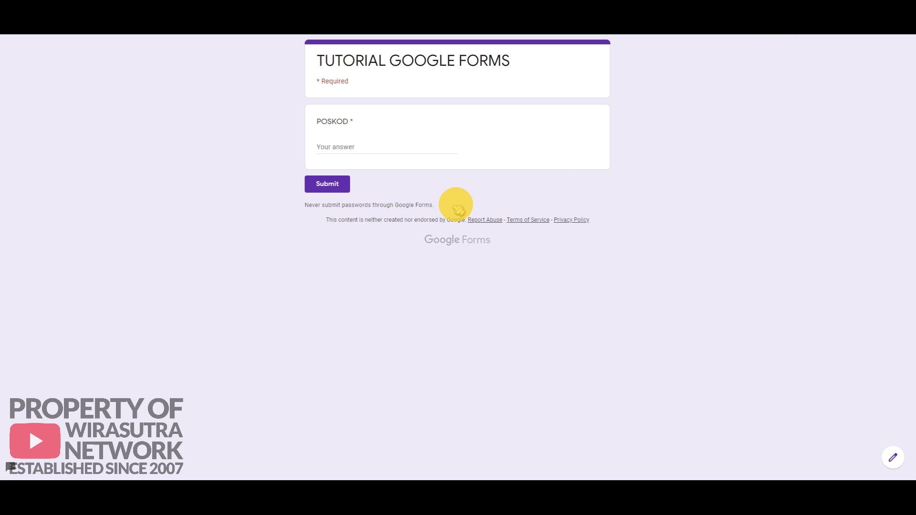
Step: Test POSKOD with 123 and 1234567, which are rejected as wrong length
{"action": "left_click", "coordinate": [342, 146]}
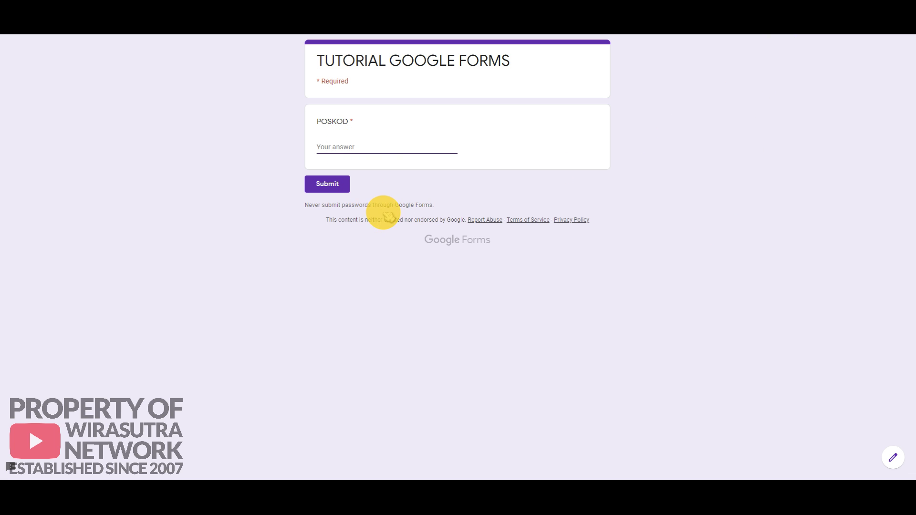
{"action": "type", "text": "1"}
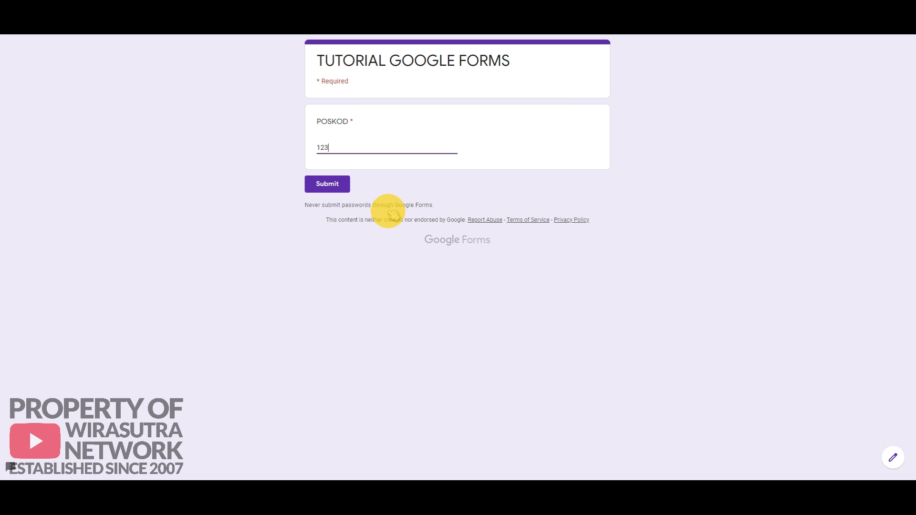
{"action": "type", "text": "23"}
{"action": "left_click", "coordinate": [326, 185]}
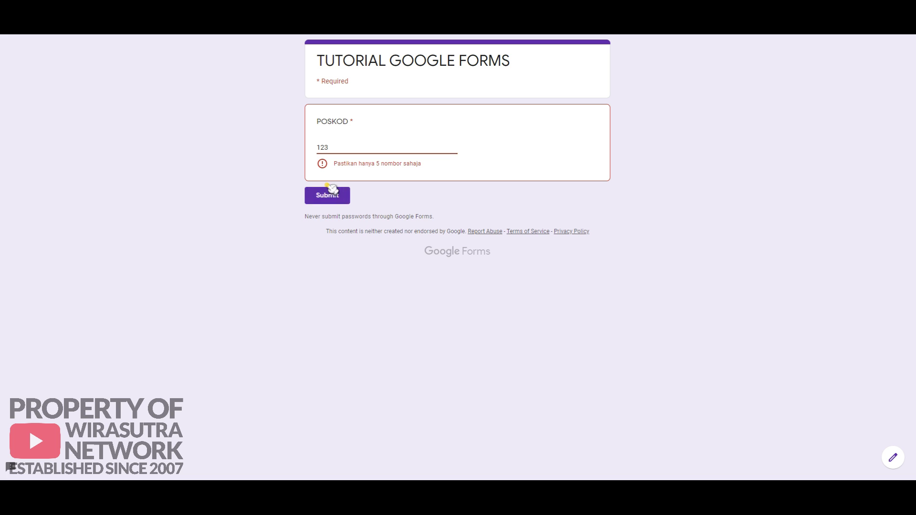
{"action": "double_click", "coordinate": [332, 151]}
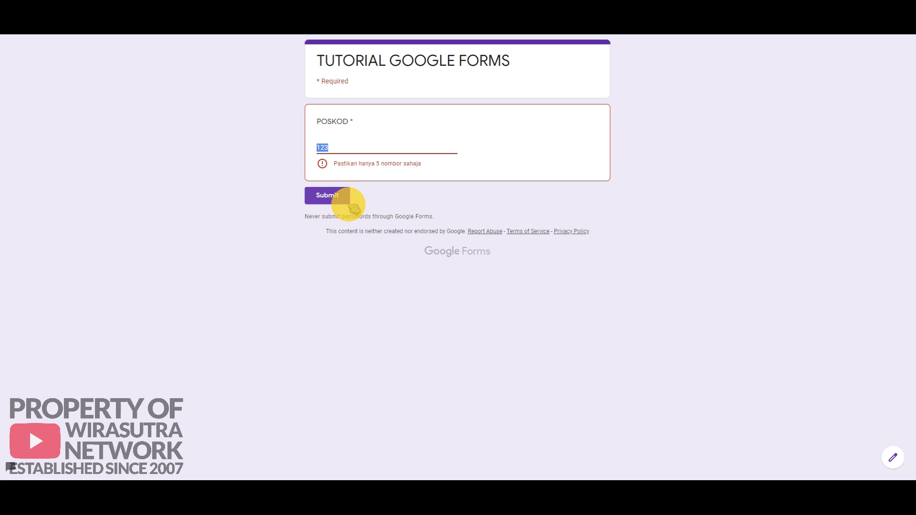
{"action": "type", "text": "123456"}
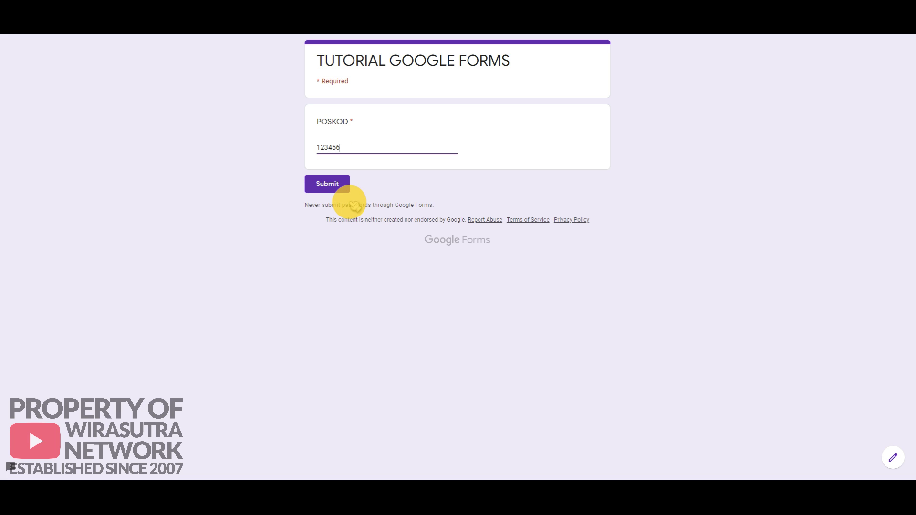
{"action": "type", "text": "7"}
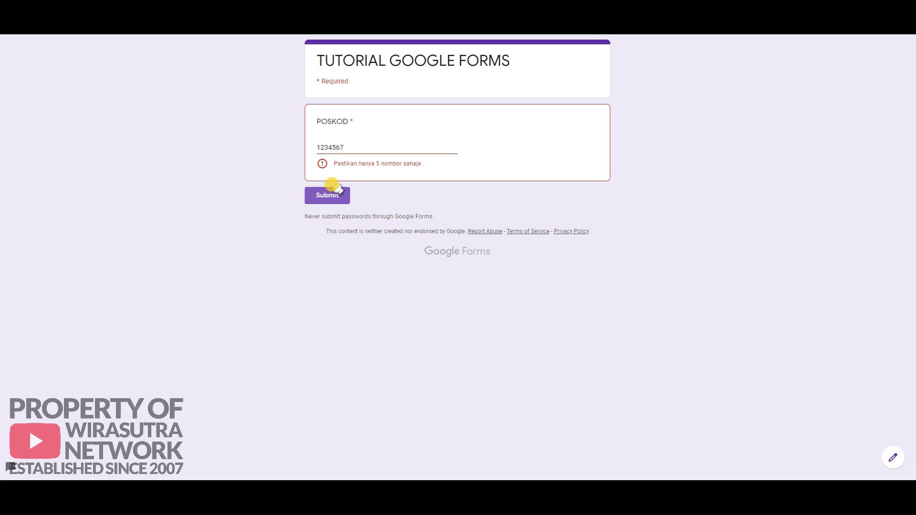
Step: Submit the valid postcode 53300 and return to the form editor
{"action": "left_click_drag", "start_coordinate": [345, 147], "coordinate": [317, 148]}
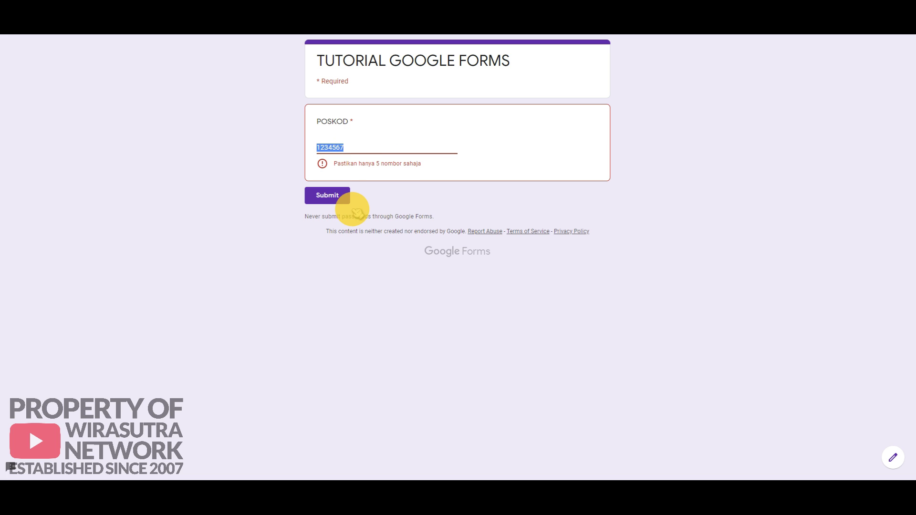
{"action": "type", "text": "53300"}
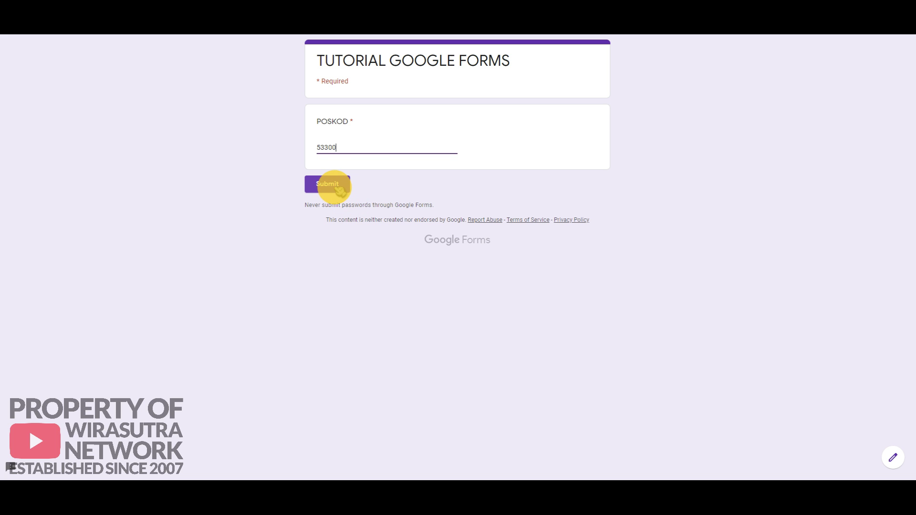
{"action": "left_click", "coordinate": [337, 188]}
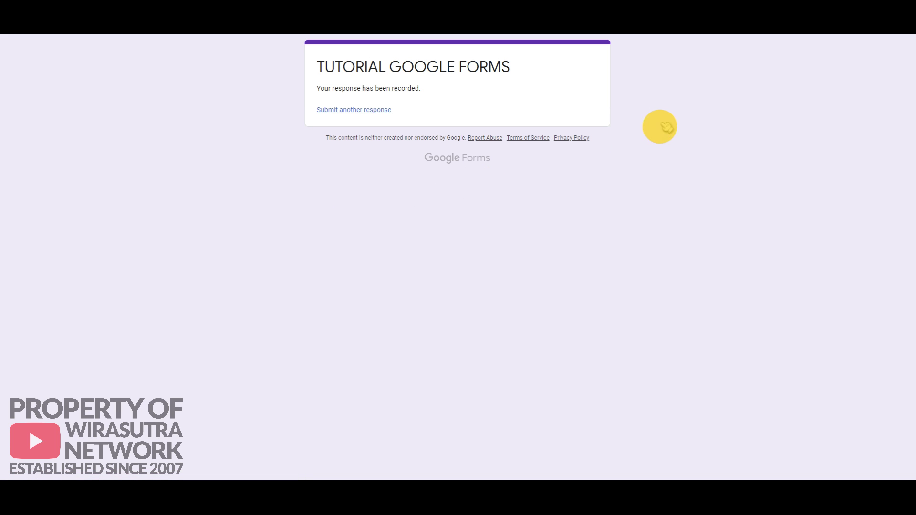
{"action": "left_click", "coordinate": [680, 4]}
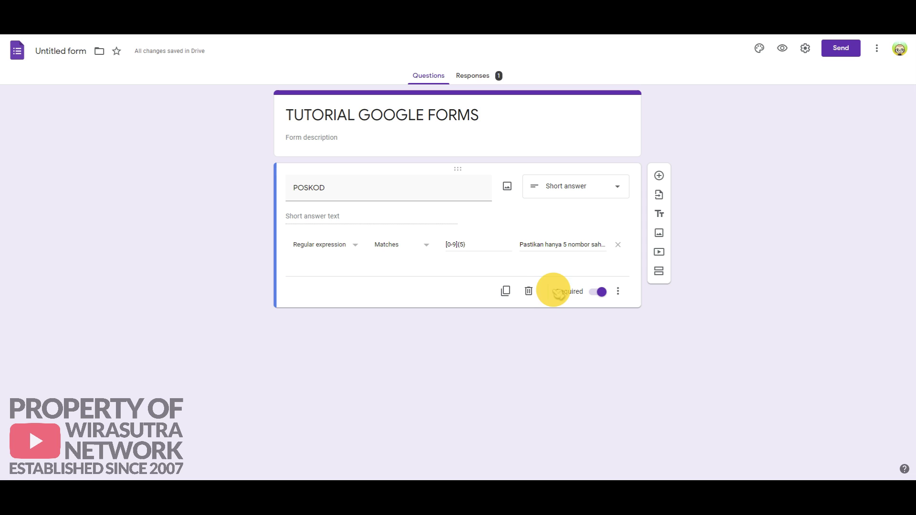
Step: Delete the POSKOD question and add a short-answer EMEL/ID MOE question
{"action": "left_click", "coordinate": [528, 291]}
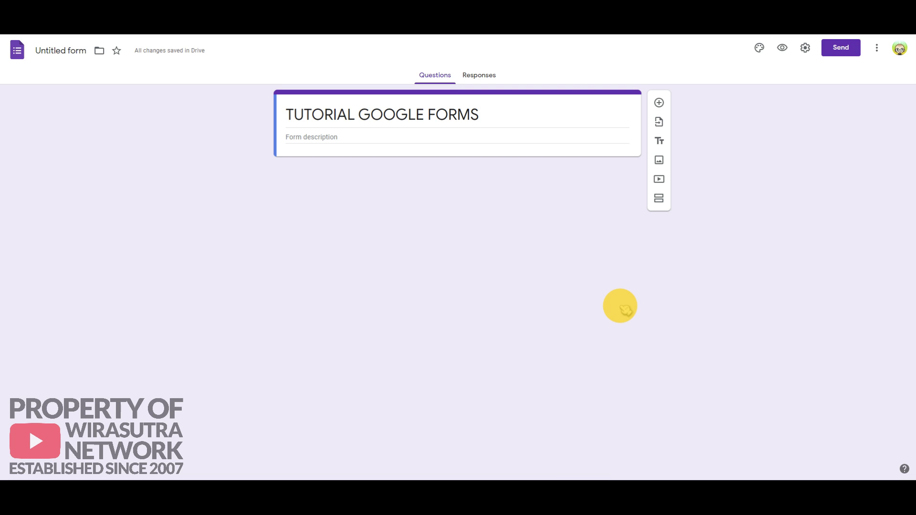
{"action": "left_click", "coordinate": [658, 102]}
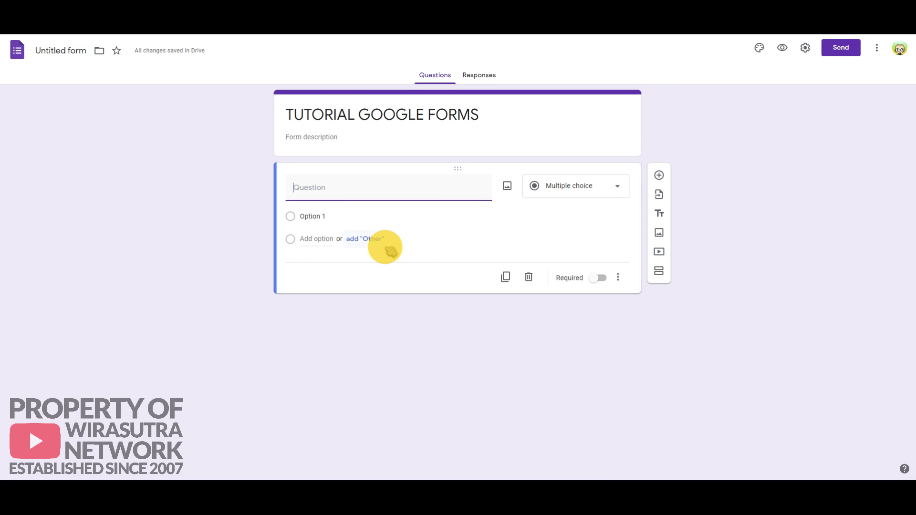
{"action": "type", "text": "EMEL/ID"}
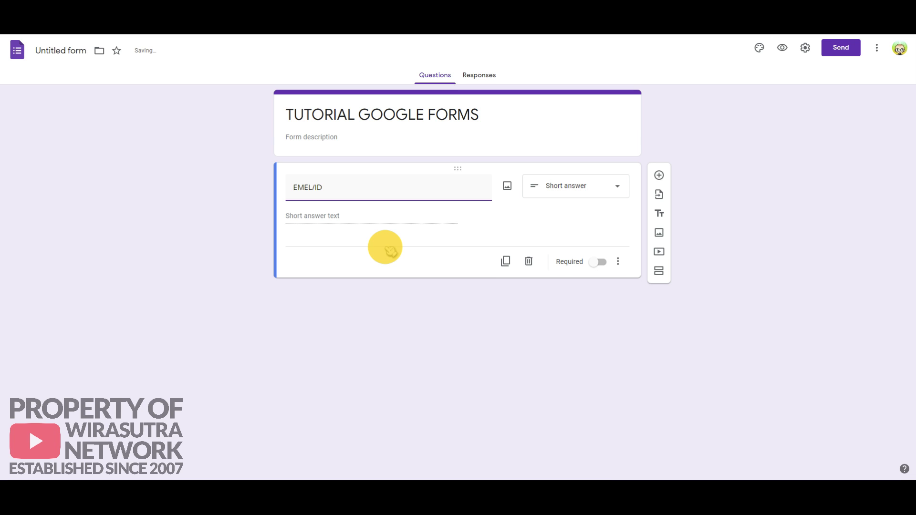
{"action": "type", "text": " MOE"}
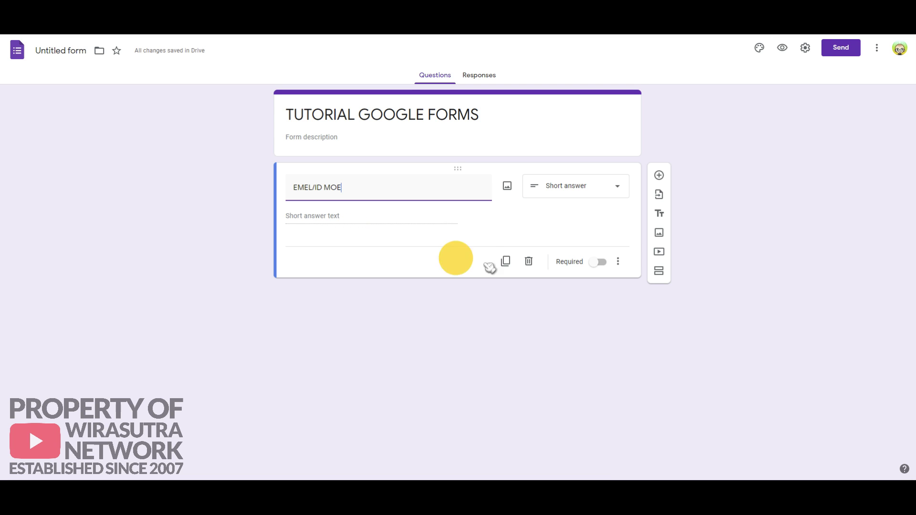
{"action": "left_click", "coordinate": [620, 262]}
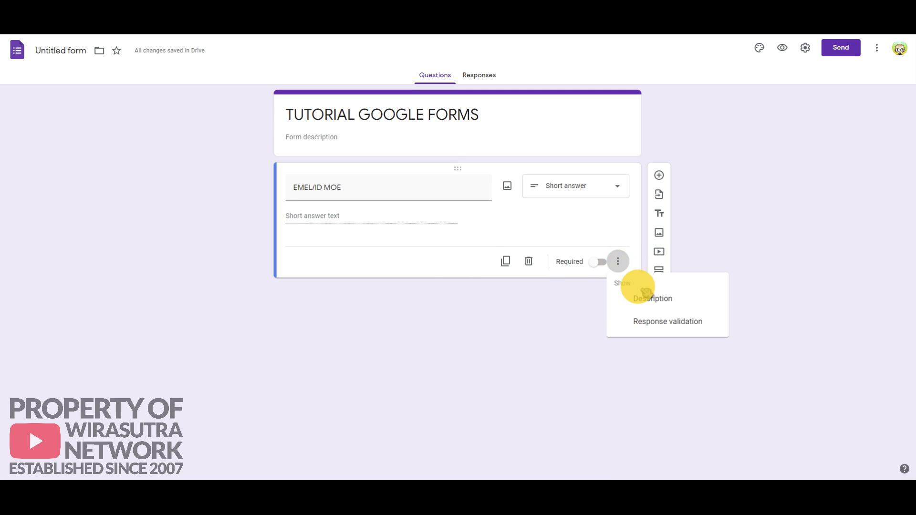
{"action": "left_click", "coordinate": [657, 299]}
{"action": "type", "text": "HANYA ID SA"}
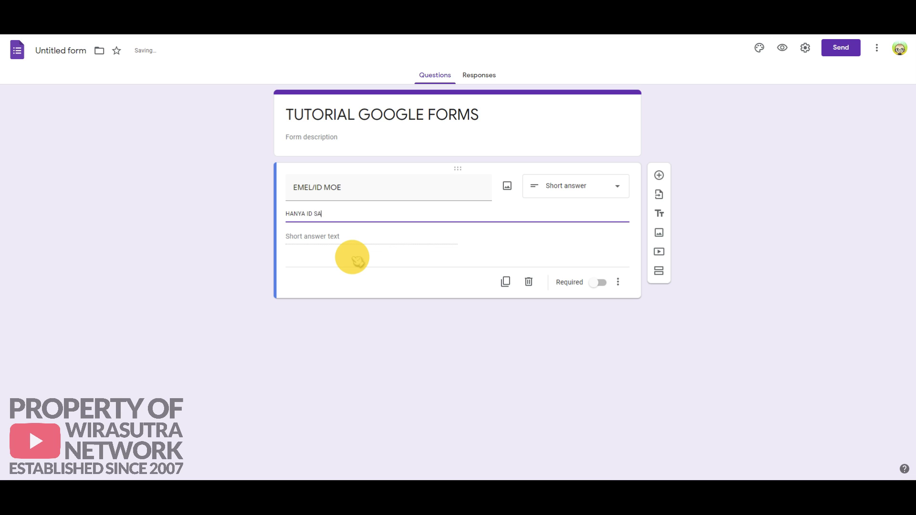
{"action": "type", "text": "HAJA TANPA @moe-dl.edu.my"}
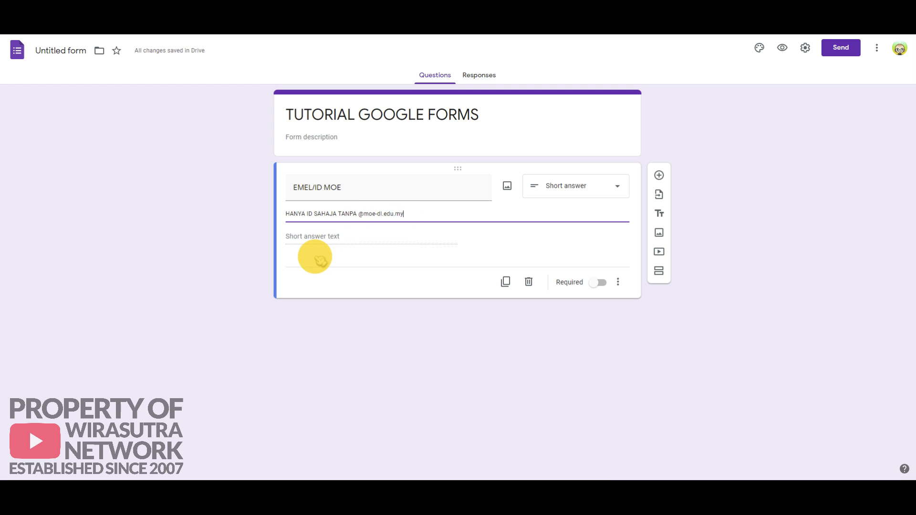
Step: Make EMEL/ID MOE required with Regular expression > Matches validation
{"action": "left_click", "coordinate": [599, 282]}
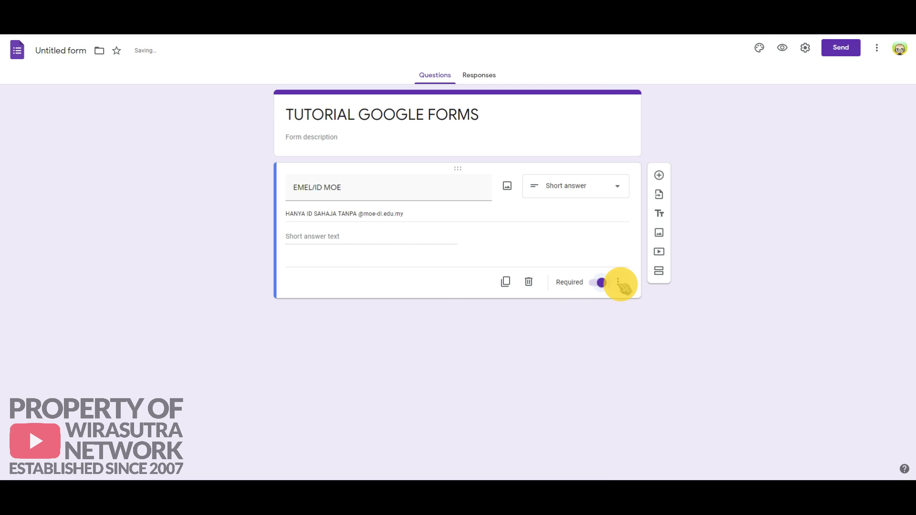
{"action": "left_click", "coordinate": [618, 282]}
{"action": "left_click", "coordinate": [648, 342]}
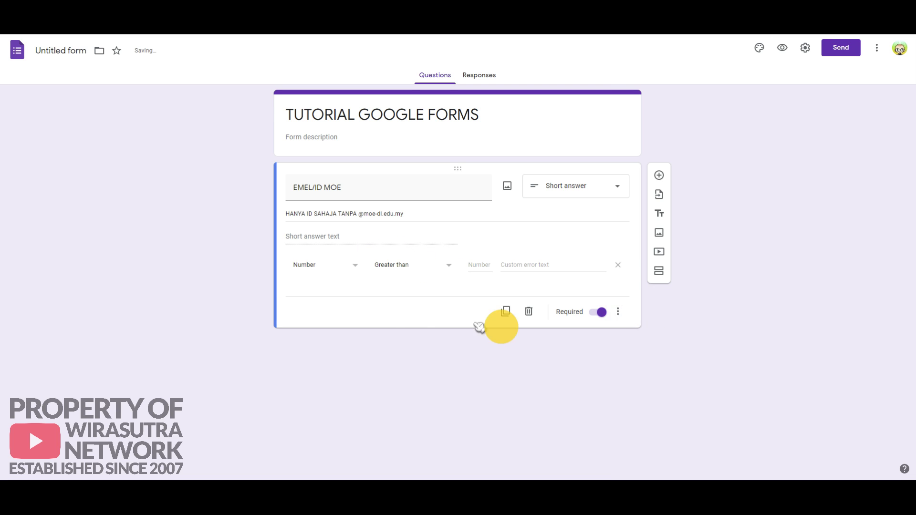
{"action": "left_click", "coordinate": [358, 267]}
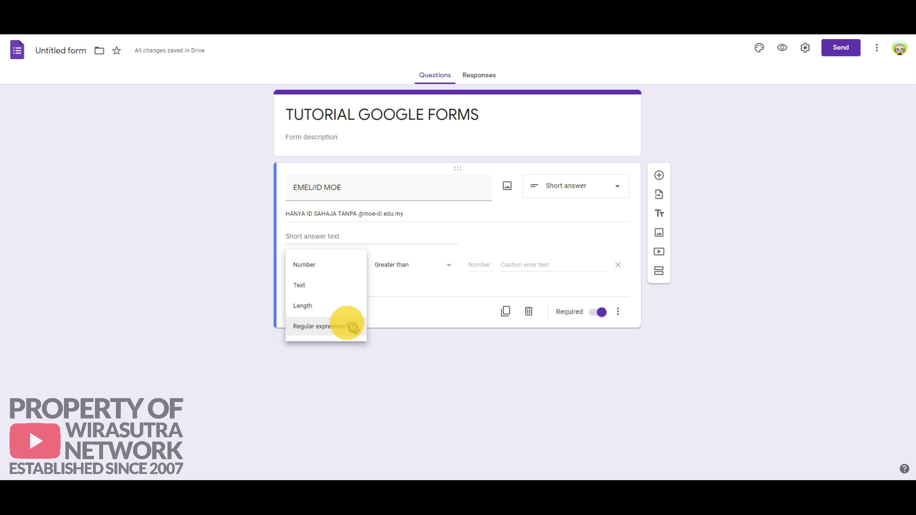
{"action": "left_click", "coordinate": [353, 328]}
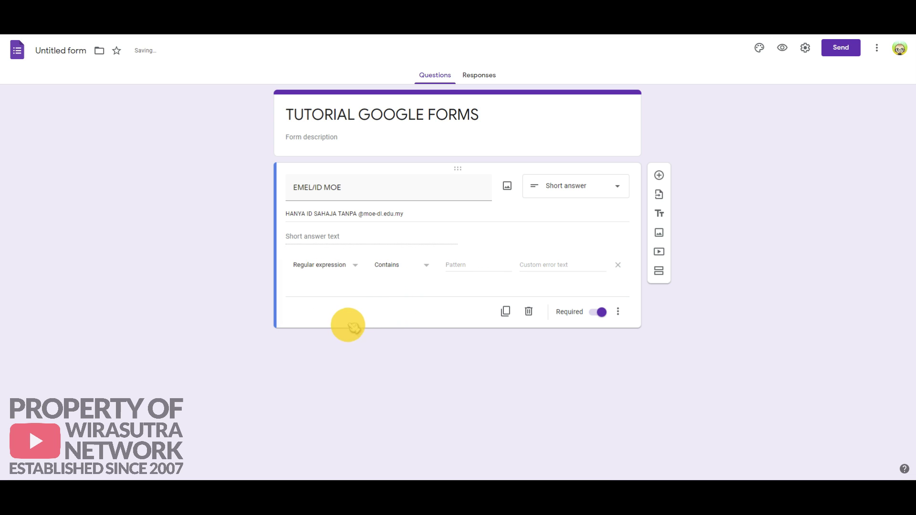
{"action": "left_click", "coordinate": [428, 269]}
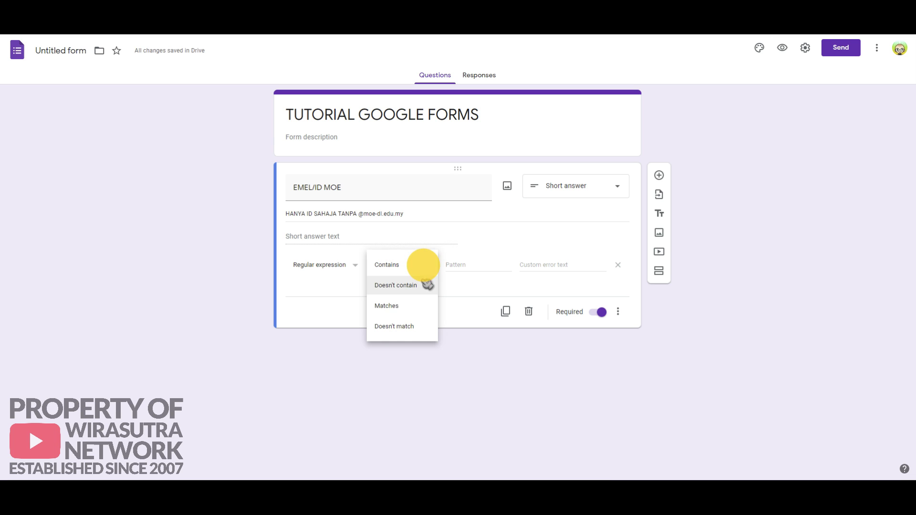
{"action": "left_click", "coordinate": [417, 308]}
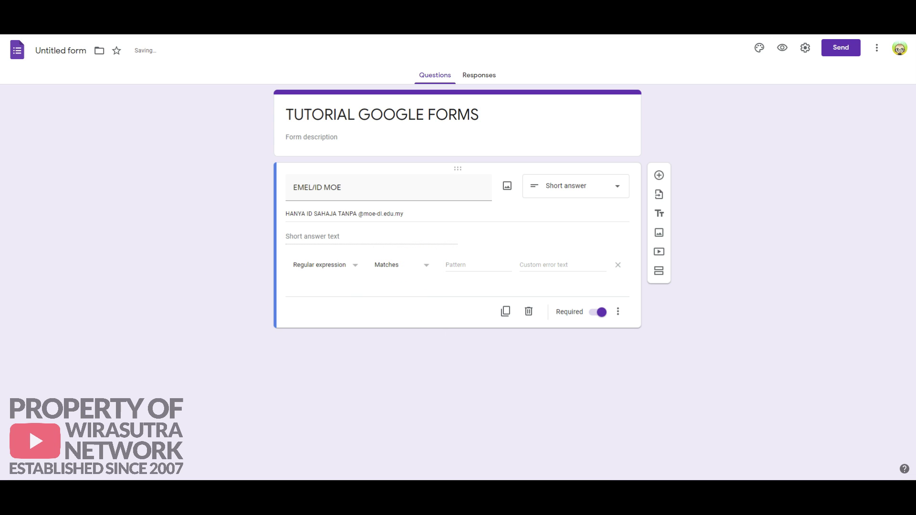
Step: Enter pattern [gG]\-[0-9]{8} with error 'Pastikan ID dimasukkan betul'
{"action": "left_click", "coordinate": [459, 265]}
{"action": "type", "text": "[gG]\\-[0-9]{8}"}
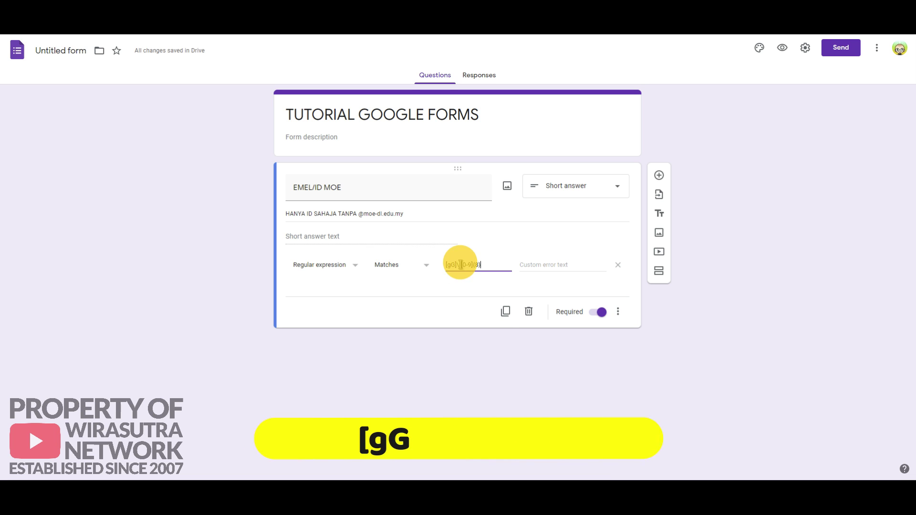
{"action": "left_click", "coordinate": [541, 264]}
{"action": "type", "text": "P"}
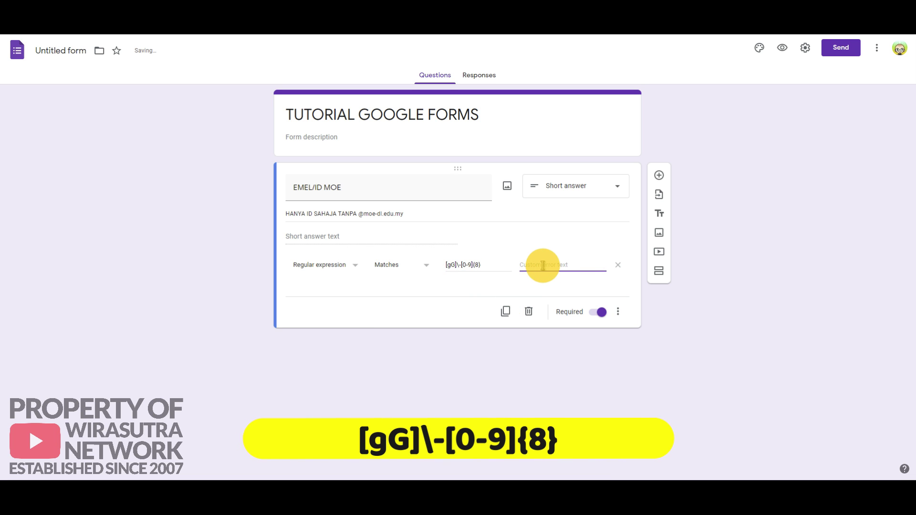
{"action": "type", "text": "astikan ID betul"}
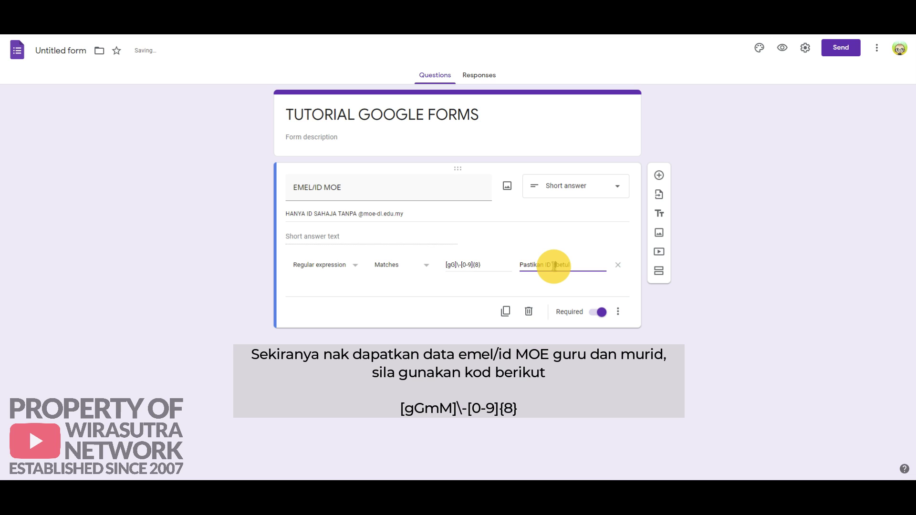
{"action": "type", "text": "dimasukkan"}
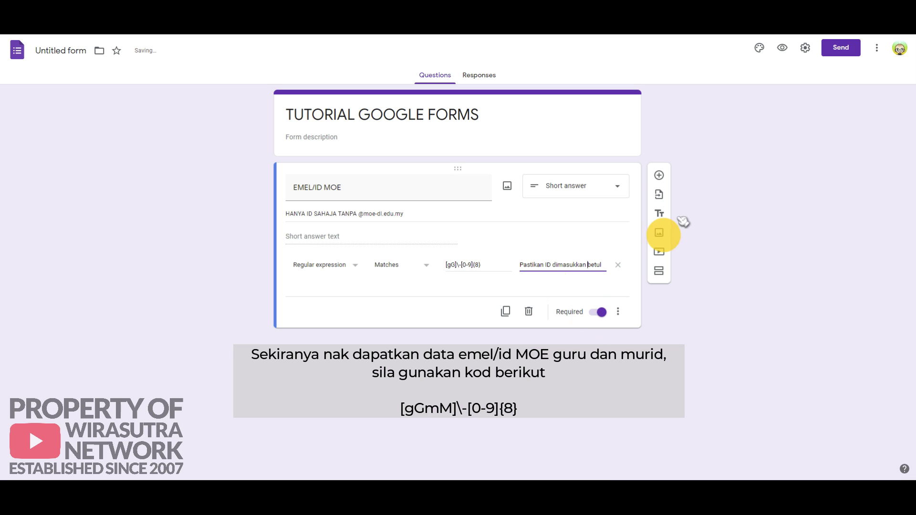
Step: Preview the form and submit ID 12345678 to test the validation
{"action": "left_click", "coordinate": [781, 48]}
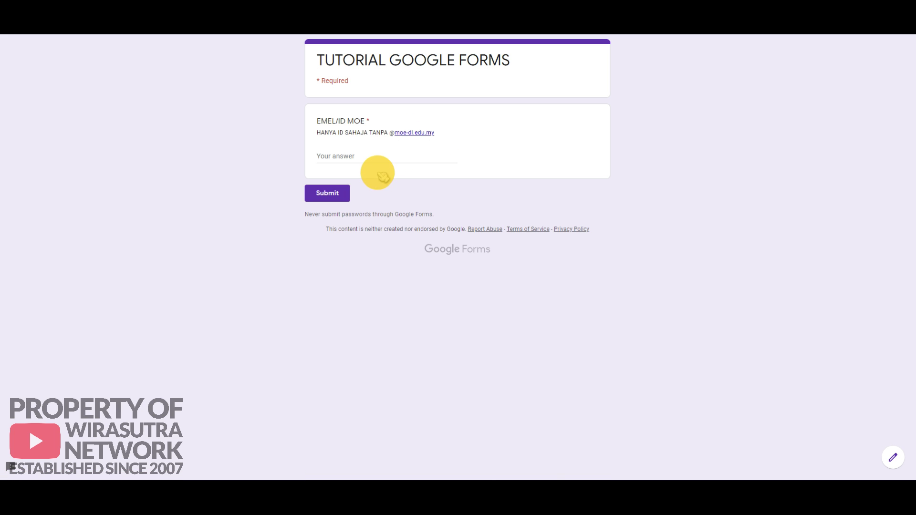
{"action": "left_click", "coordinate": [344, 156]}
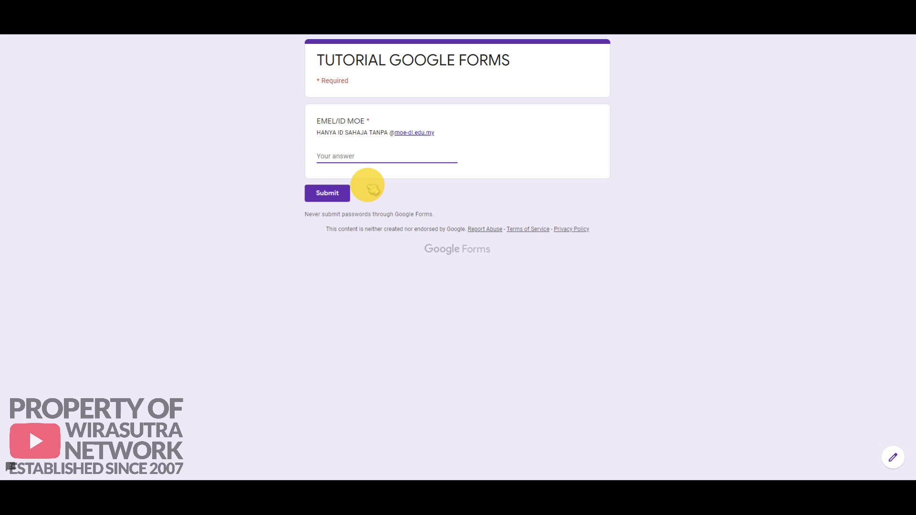
{"action": "type", "text": "12345678"}
{"action": "left_click", "coordinate": [329, 193]}
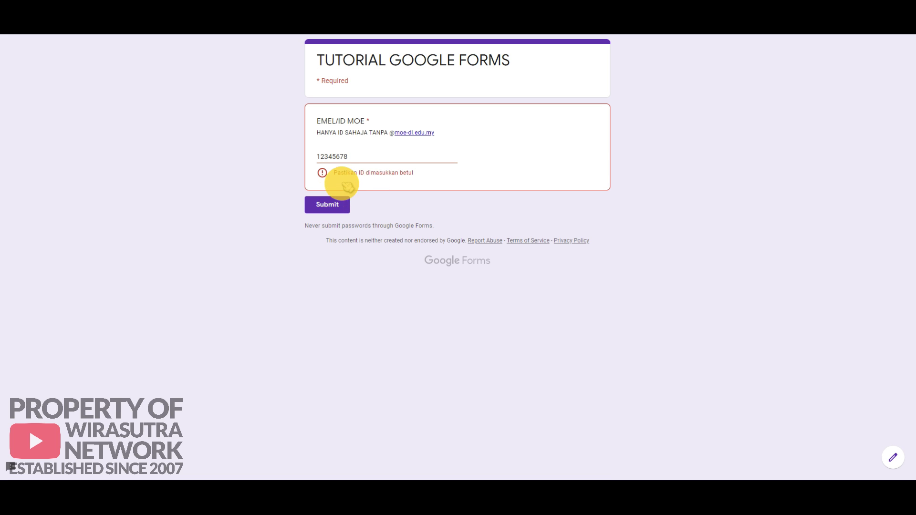
Step: Try the ID h-12345678, which is rejected
{"action": "left_click", "coordinate": [354, 156]}
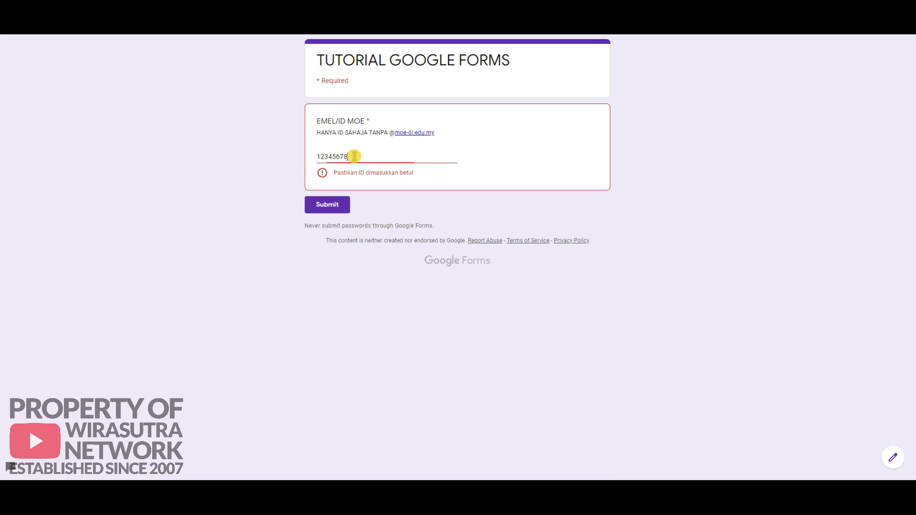
{"action": "left_click_drag", "start_coordinate": [354, 157], "coordinate": [313, 154]}
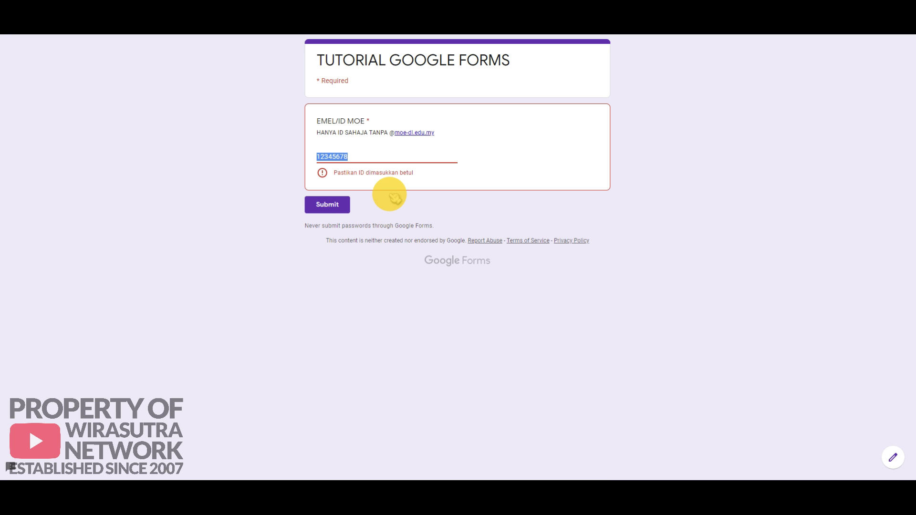
{"action": "type", "text": "h-12345678"}
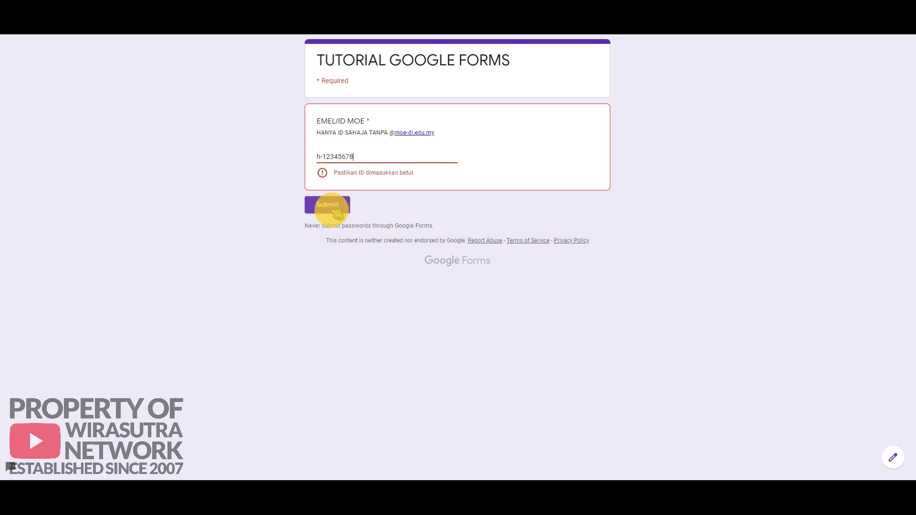
{"action": "left_click", "coordinate": [332, 206]}
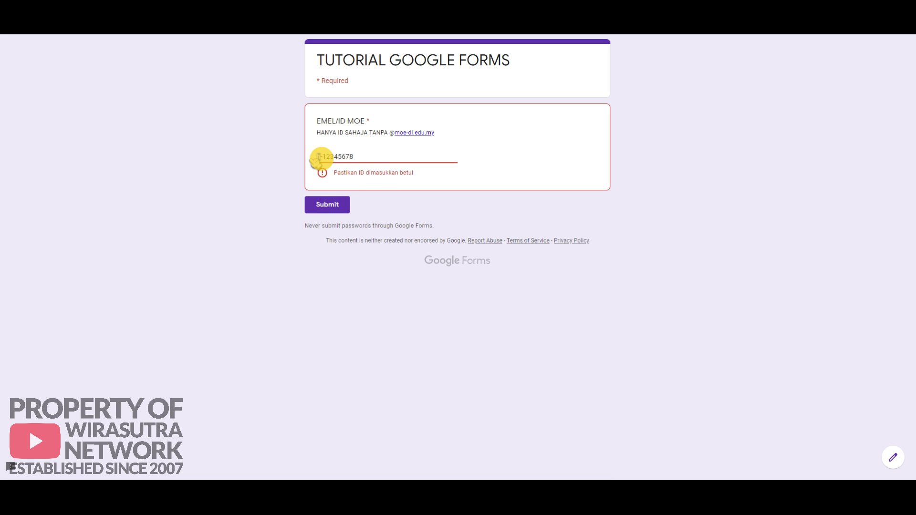
Step: Change the prefix to g and submit the valid ID g-12345678
{"action": "left_click_drag", "start_coordinate": [321, 158], "coordinate": [313, 158]}
{"action": "type", "text": "g"}
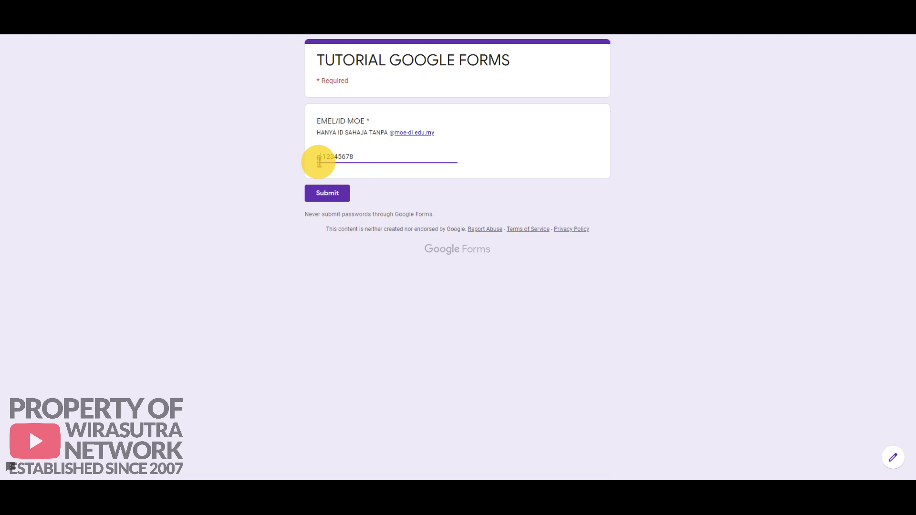
{"action": "left_click", "coordinate": [327, 194]}
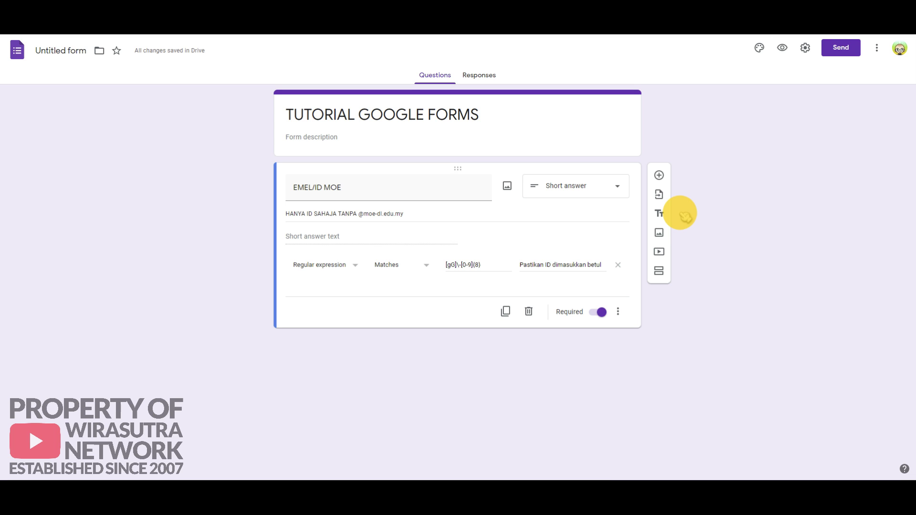
Step: Delete the EMEL/ID MOE question and discard the extra blank question that appeared
{"action": "left_click", "coordinate": [529, 311]}
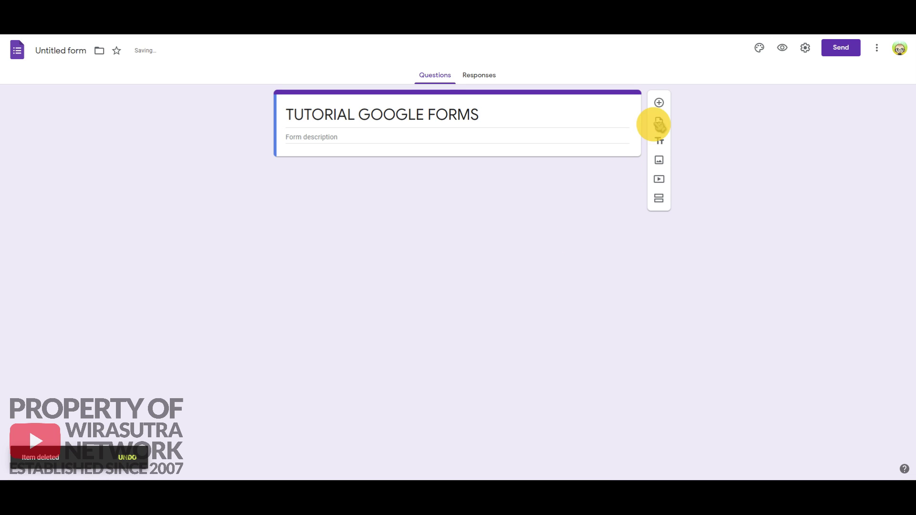
{"action": "left_click", "coordinate": [659, 103]}
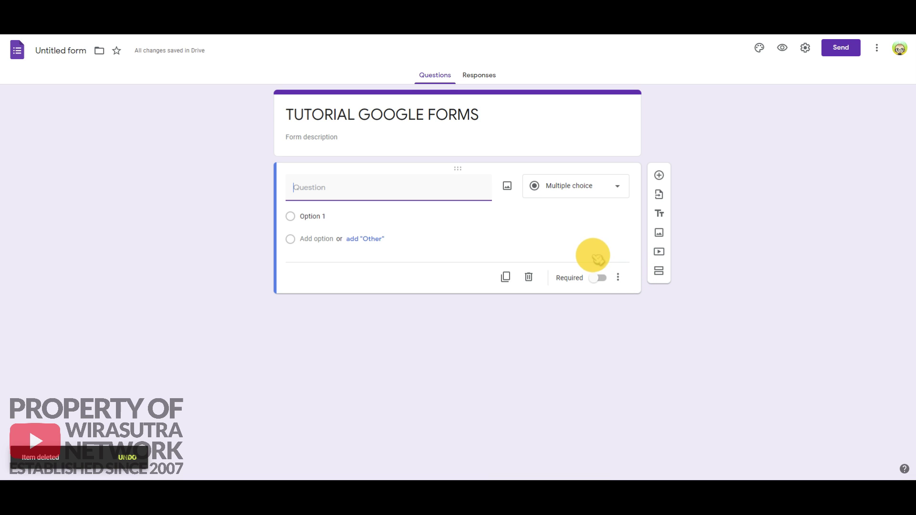
{"action": "left_click", "coordinate": [529, 278]}
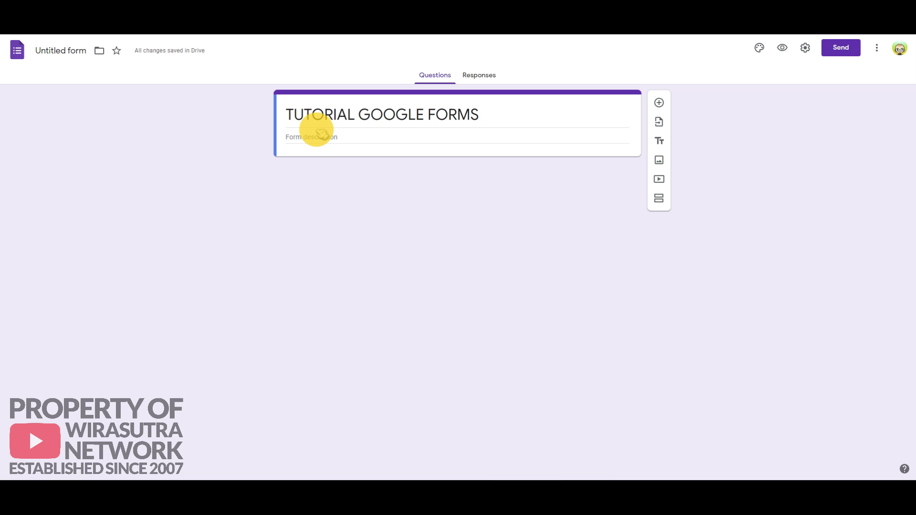
Step: Add short-answer questions titled Nama and Kelas, followed by a new blank question
{"action": "left_click", "coordinate": [659, 103]}
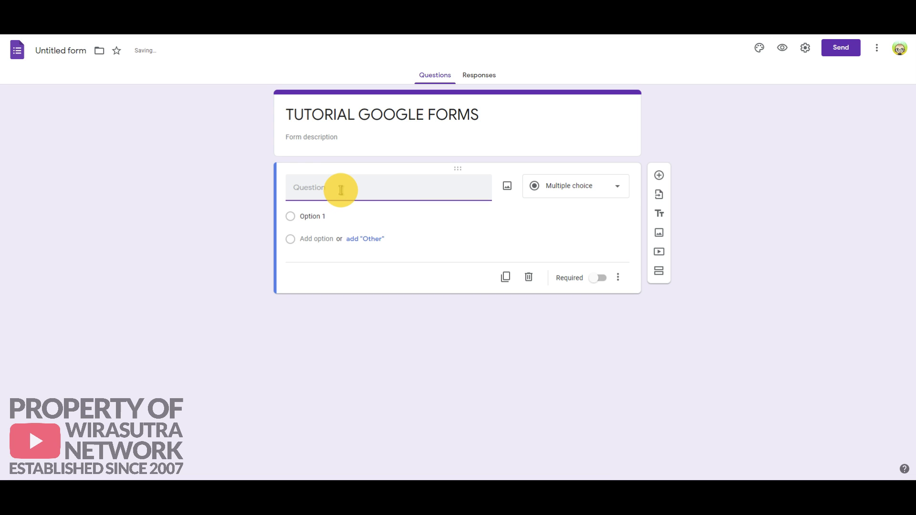
{"action": "type", "text": "Nama"}
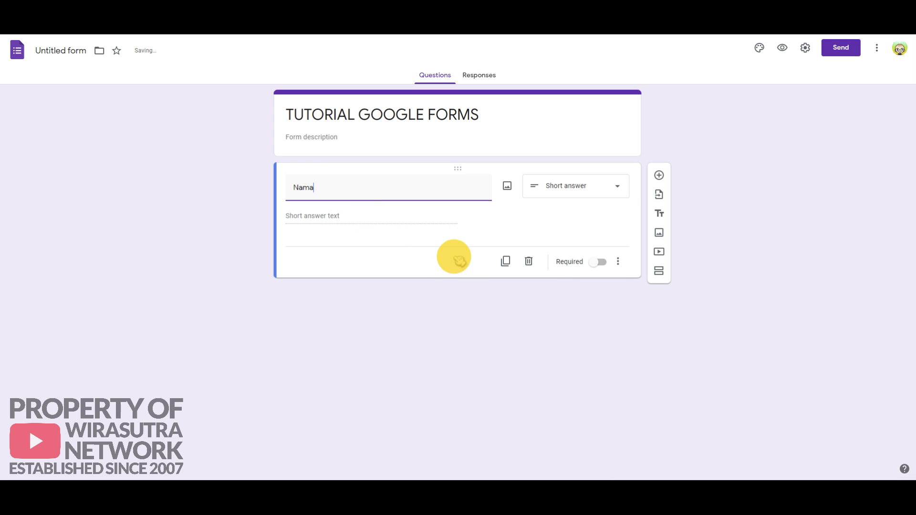
{"action": "left_click", "coordinate": [658, 176]}
{"action": "type", "text": "K"}
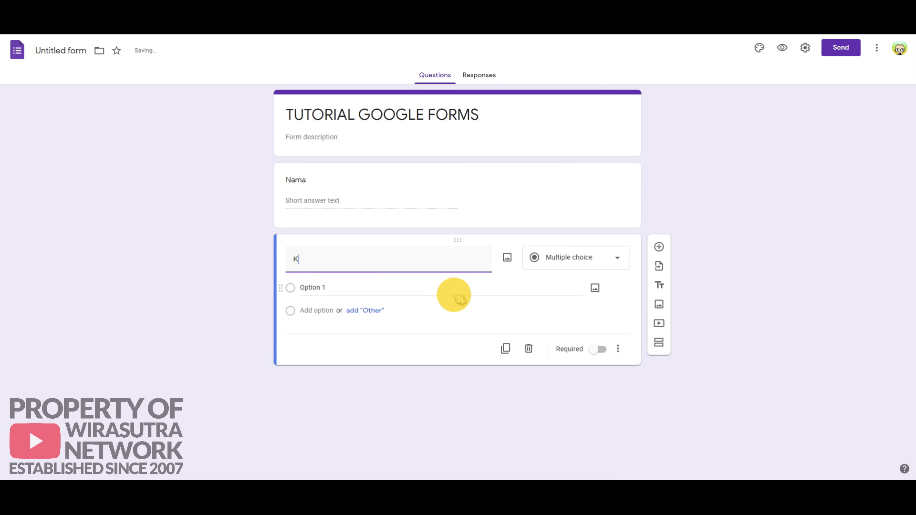
{"action": "type", "text": "elas"}
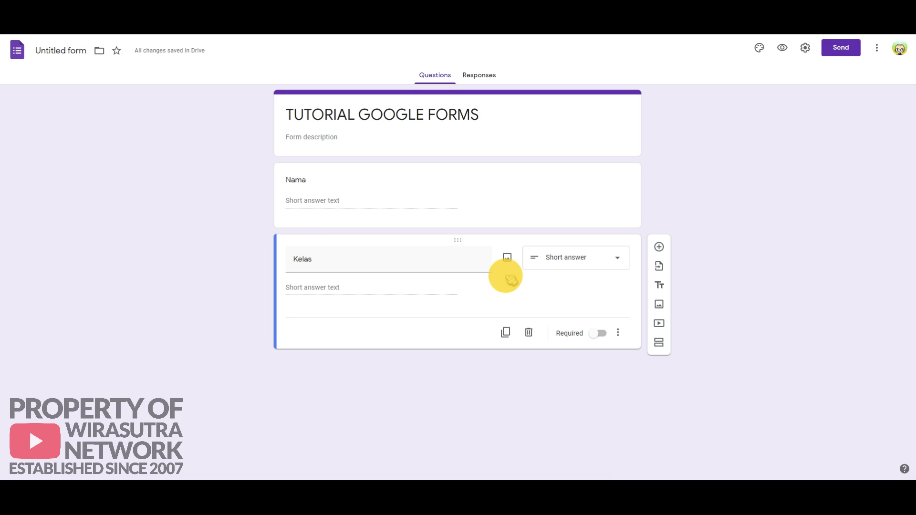
{"action": "left_click", "coordinate": [659, 247]}
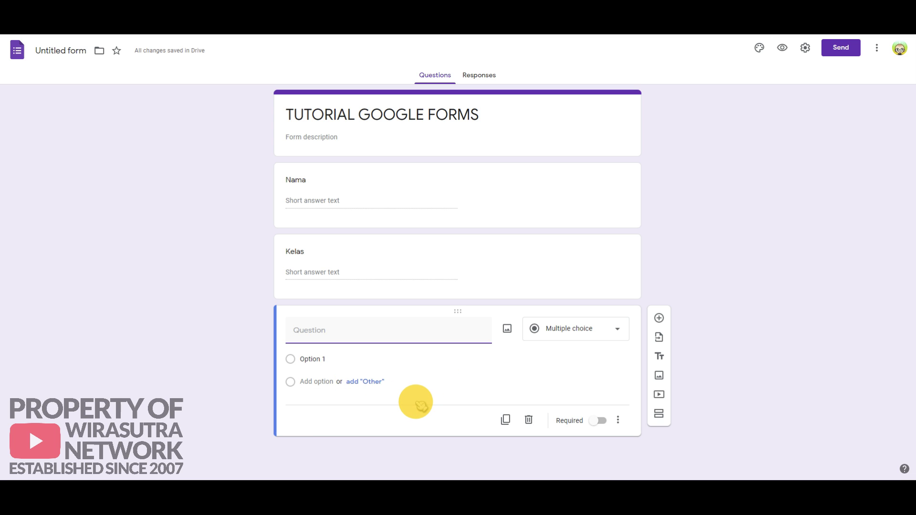
Step: Make a required PASSWORD question described 'SILA MASUKKAN PASSWORD YANG DIBERIKAN OLEH GURU'
{"action": "type", "text": "PASSWORD"}
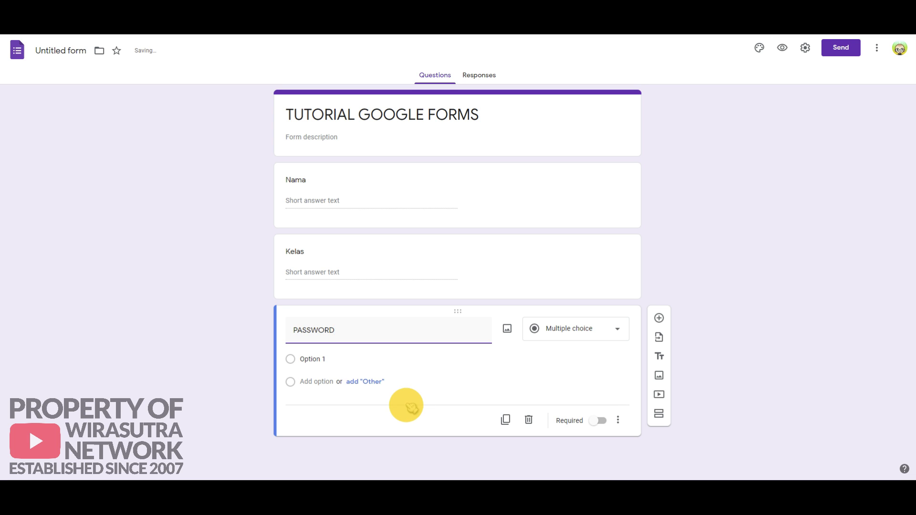
{"action": "left_click", "coordinate": [617, 404]}
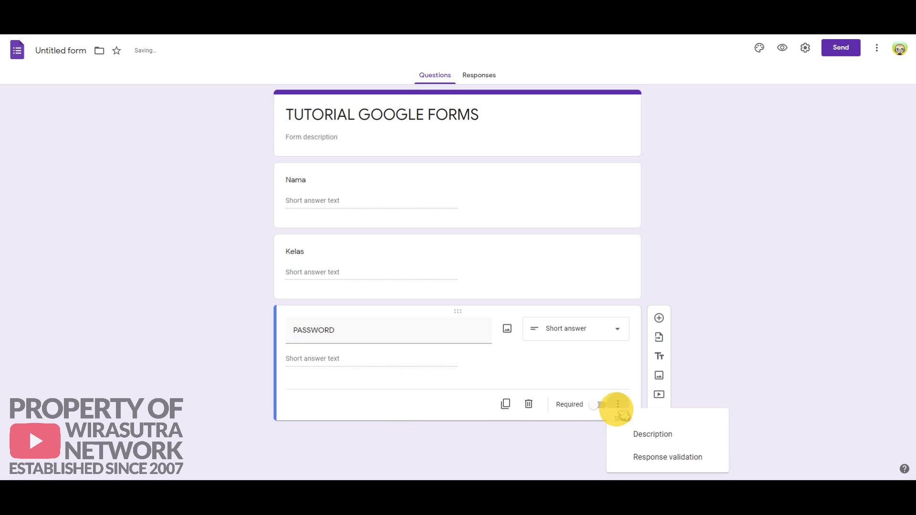
{"action": "left_click", "coordinate": [644, 434]}
{"action": "type", "text": "S"}
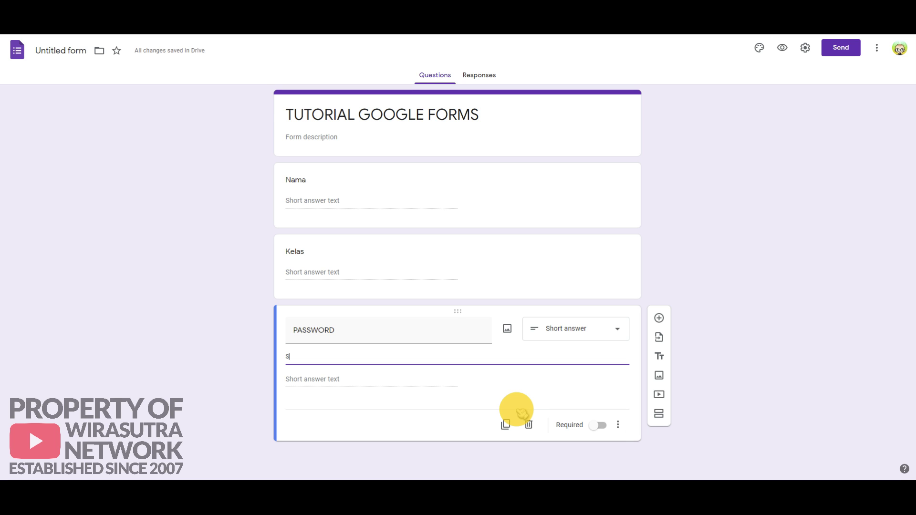
{"action": "type", "text": "ILA MASUKKAN PASSWORD YANG DIBERI"}
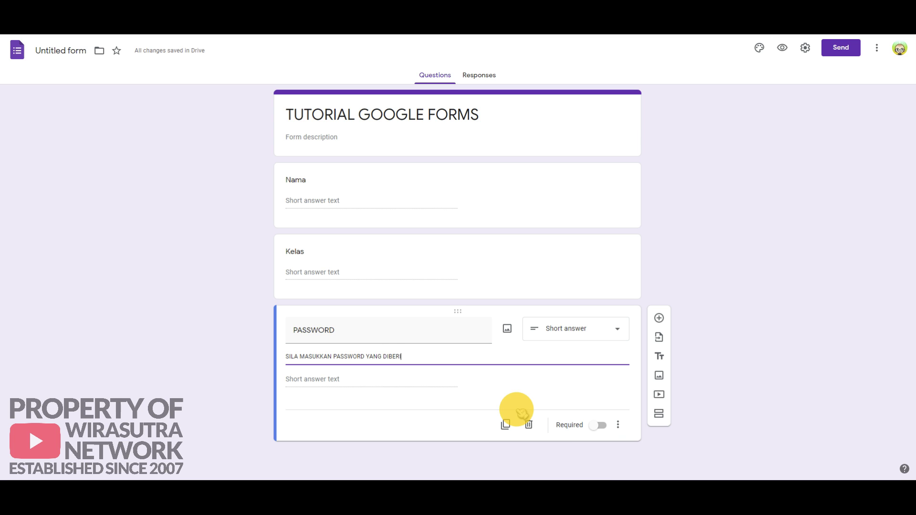
{"action": "type", "text": "KAN OLEH GURU"}
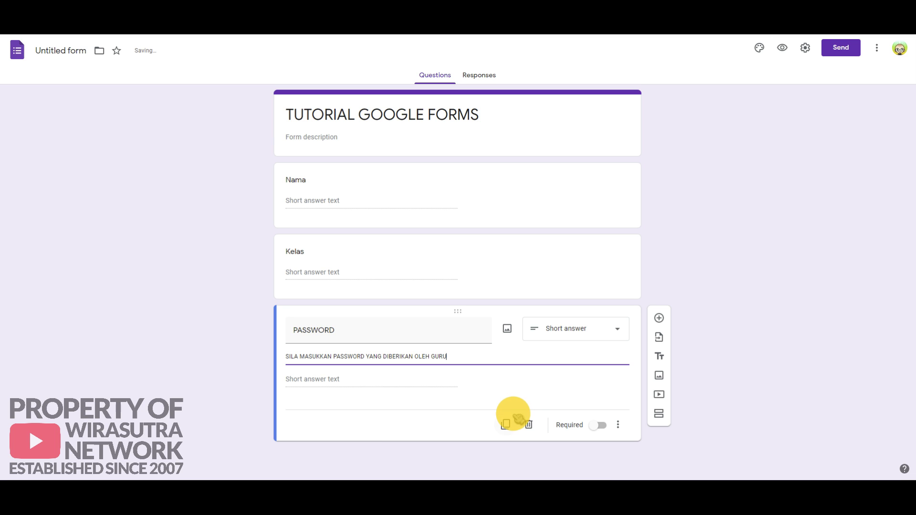
{"action": "left_click", "coordinate": [596, 426]}
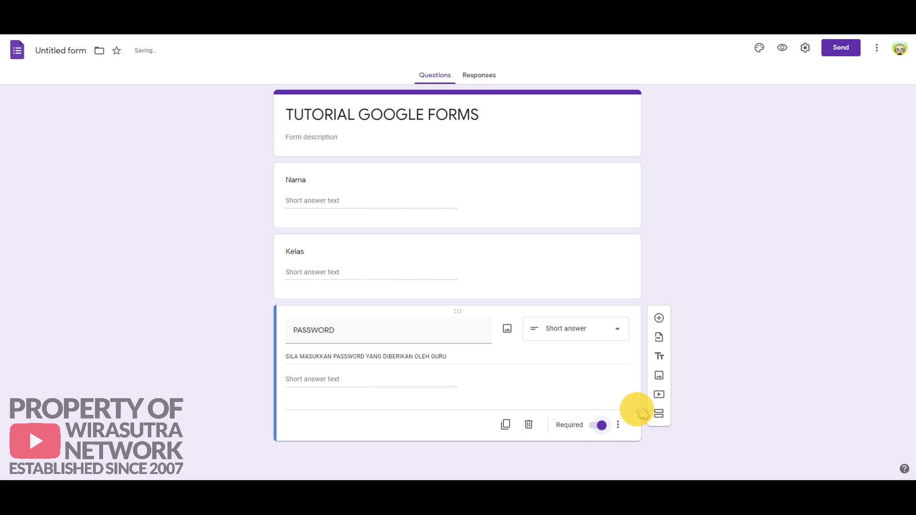
Step: Add regular-expression validation with pattern 'Ab' and error 'Password salah!', then preview the form
{"action": "left_click", "coordinate": [618, 426]}
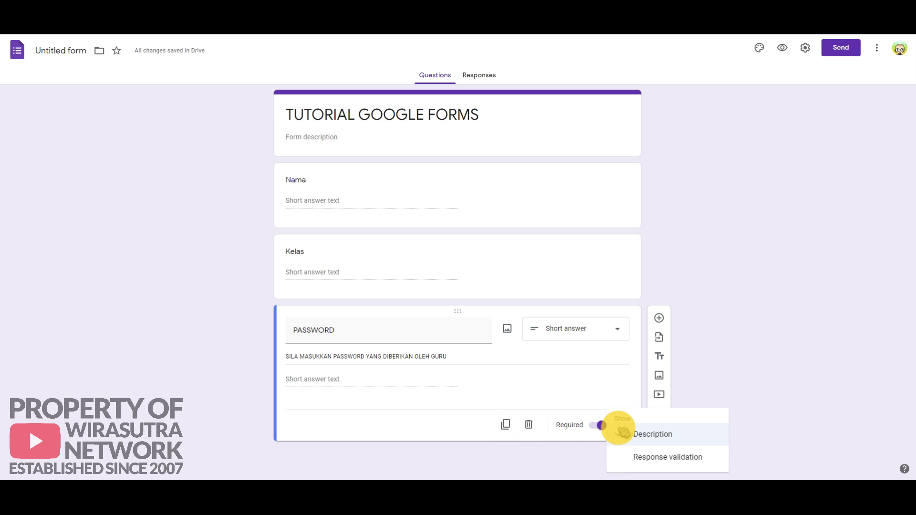
{"action": "left_click", "coordinate": [667, 457]}
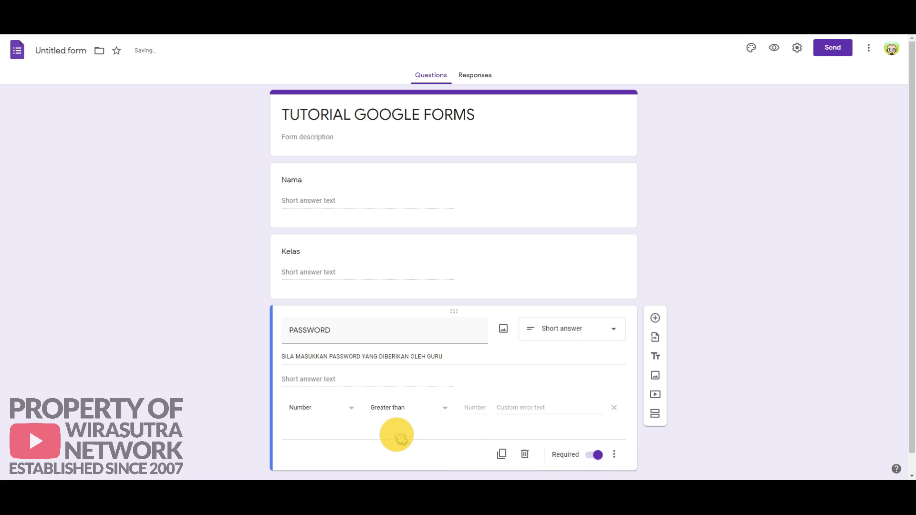
{"action": "left_click", "coordinate": [351, 407]}
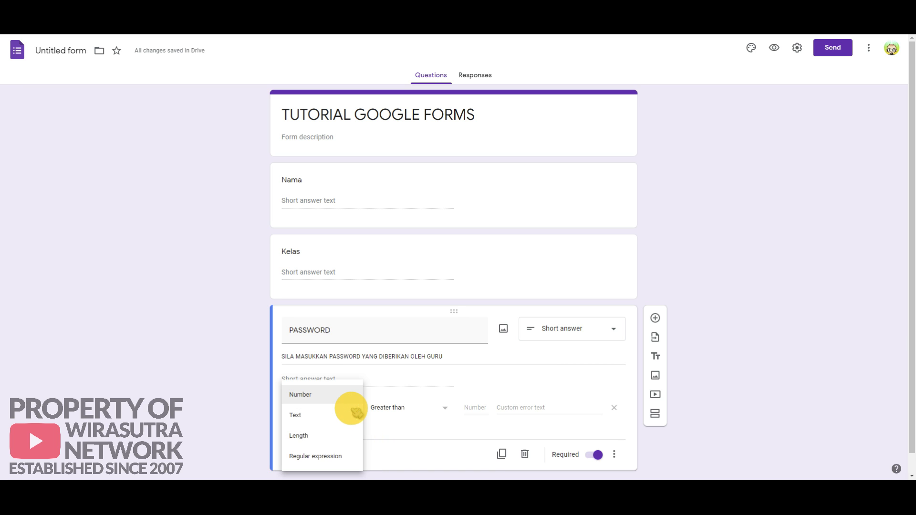
{"action": "left_click", "coordinate": [341, 457]}
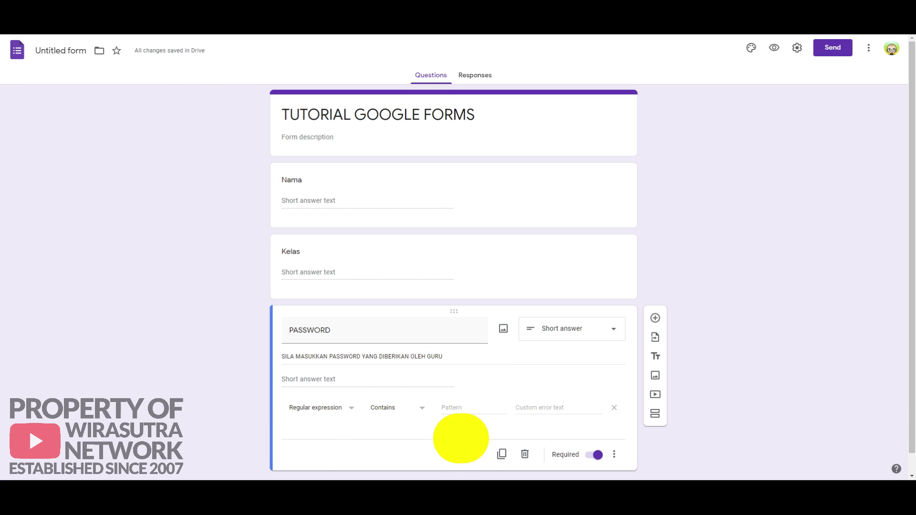
{"action": "left_click", "coordinate": [459, 407]}
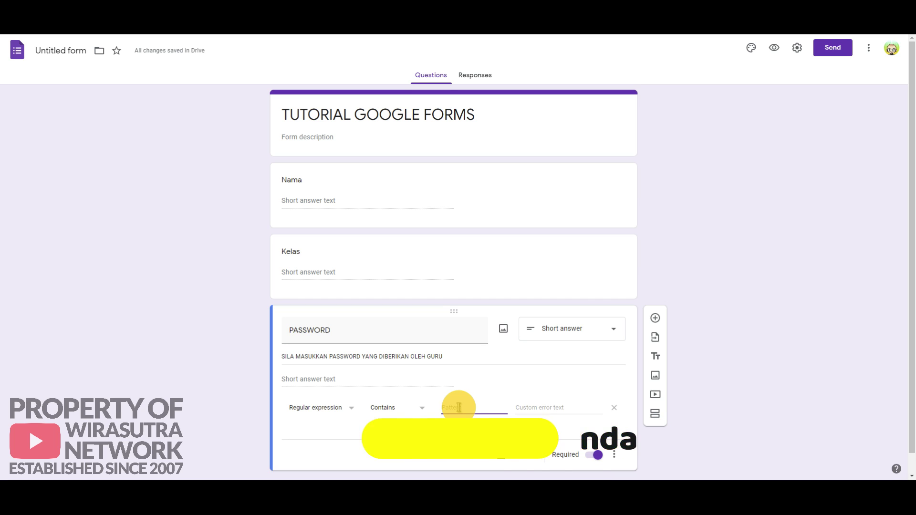
{"action": "type", "text": "Abc123"}
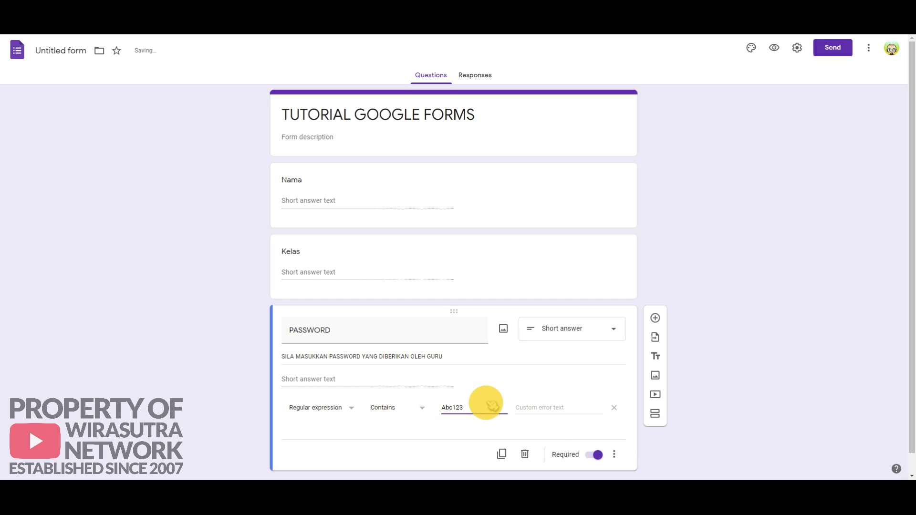
{"action": "left_click", "coordinate": [537, 408]}
{"action": "type", "text": "P"}
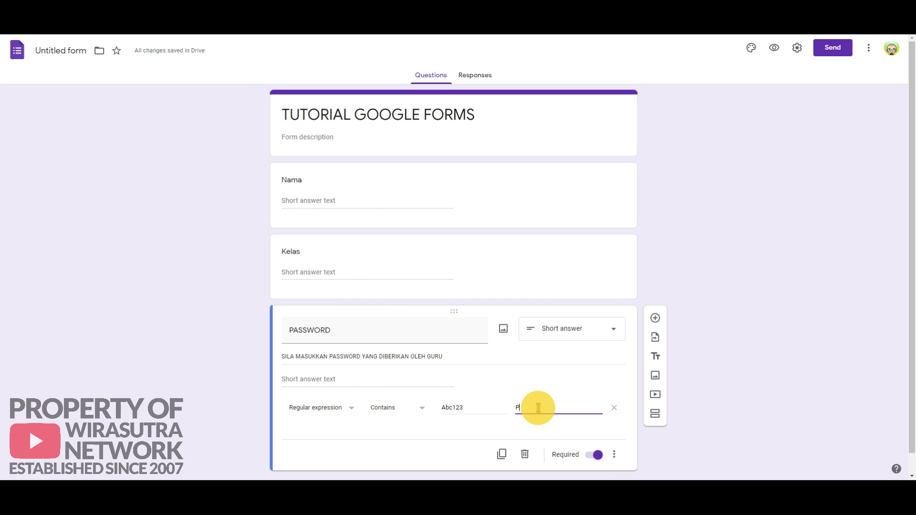
{"action": "type", "text": "assword salah!"}
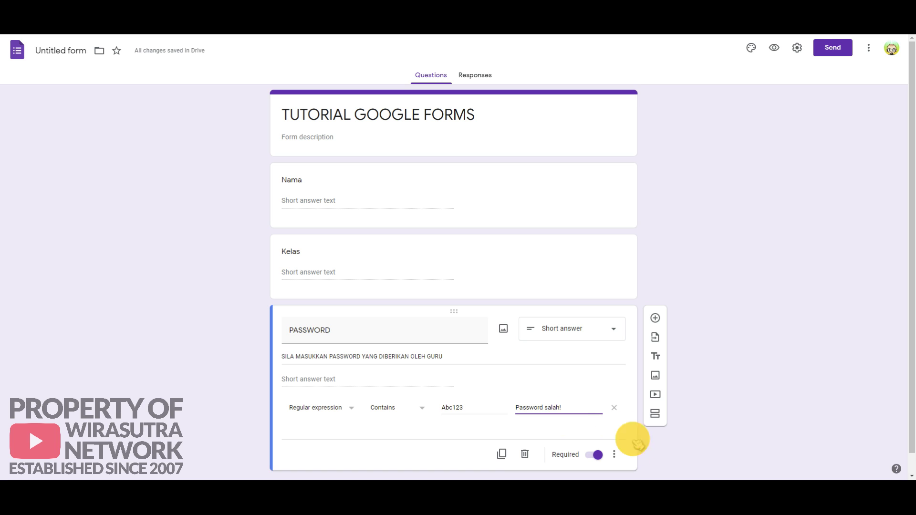
{"action": "left_click", "coordinate": [774, 47]}
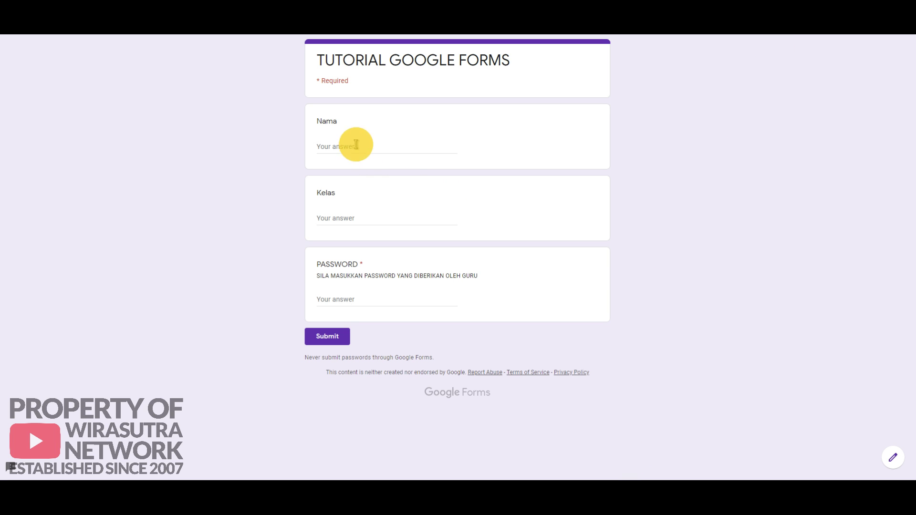
Step: In the preview, enter a sample student name for Nama and 5UKM for Kelas
{"action": "left_click", "coordinate": [356, 145]}
{"action": "type", "text": "Ahmad"}
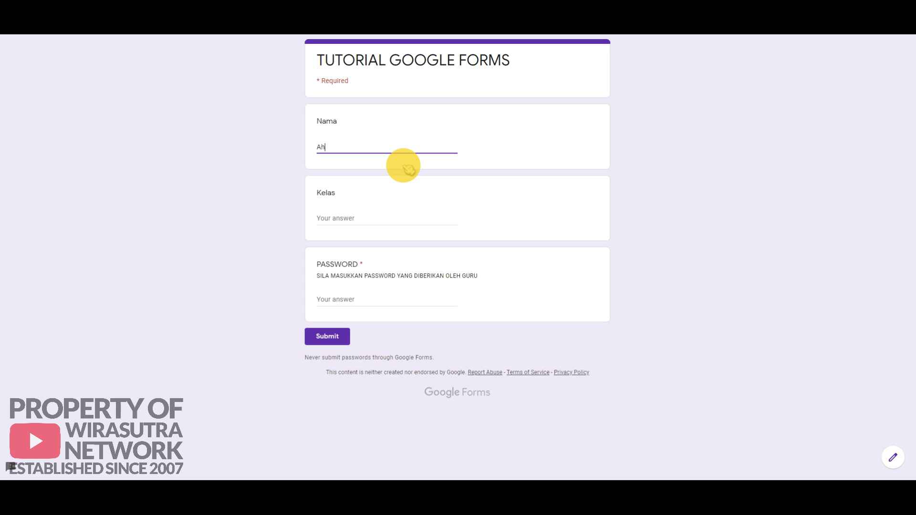
{"action": "left_click", "coordinate": [364, 220]}
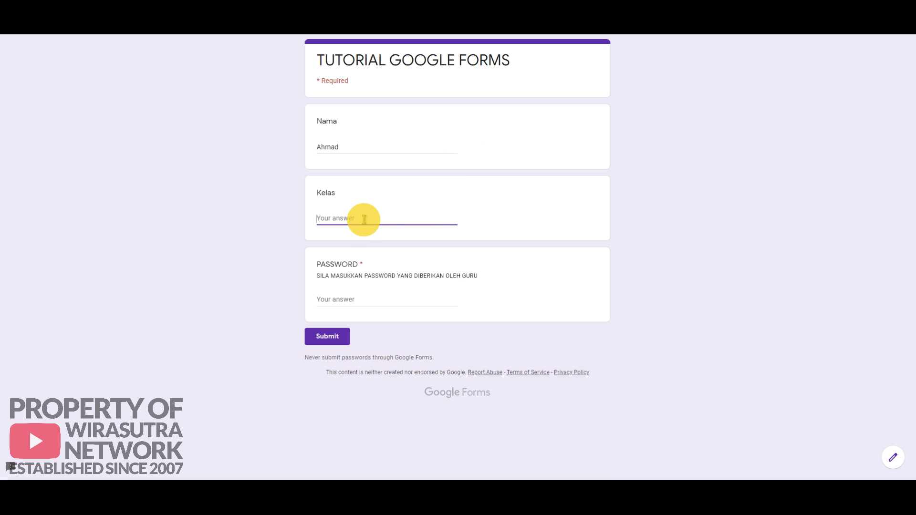
{"action": "type", "text": "5UKM"}
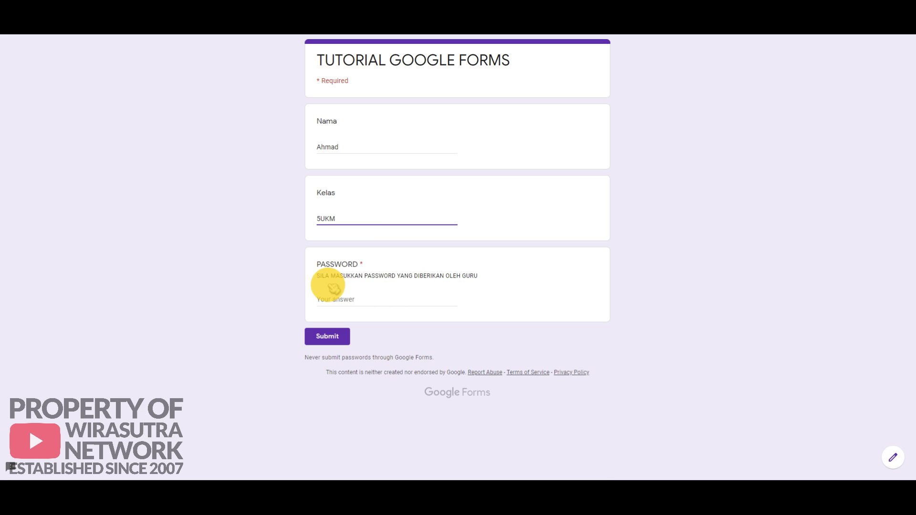